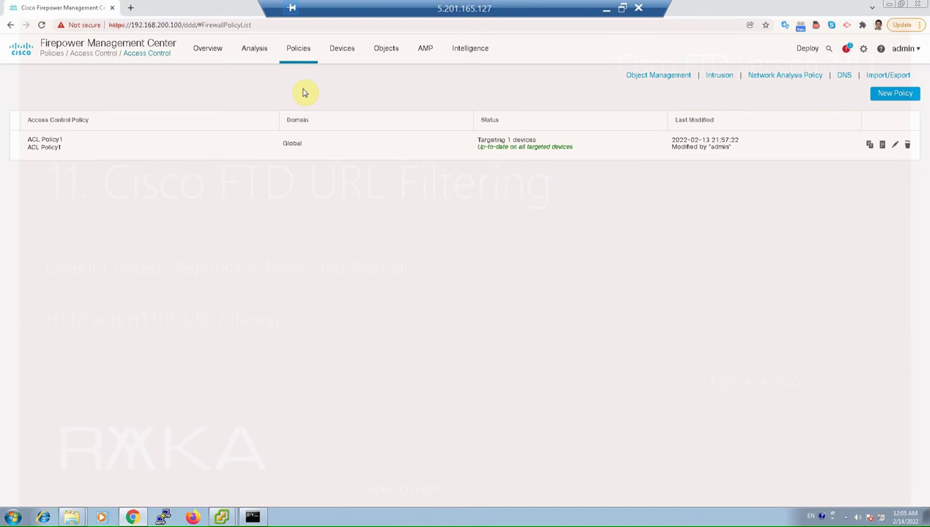
Open ACL Policy1 for editing and start a new rule inserted above rule 1.
{"action": "left_click", "coordinate": [894, 144]}
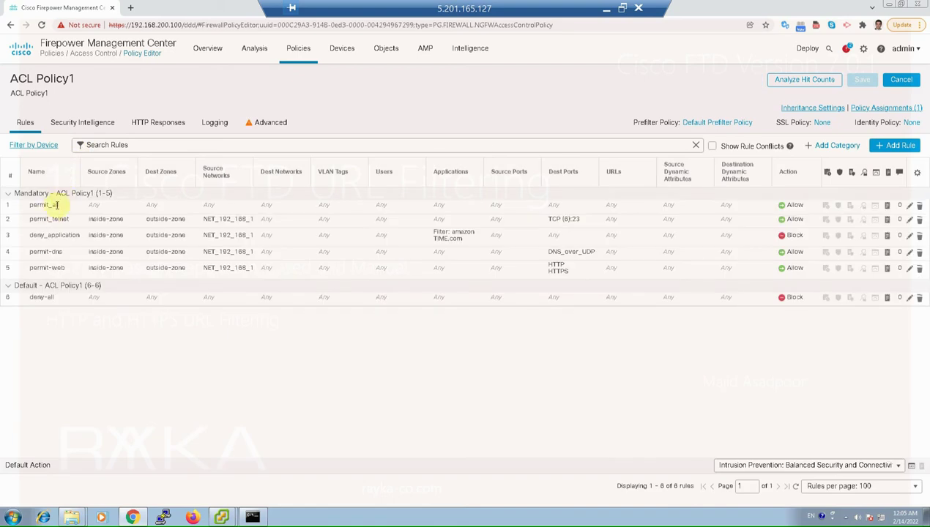
{"action": "left_click", "coordinate": [58, 205]}
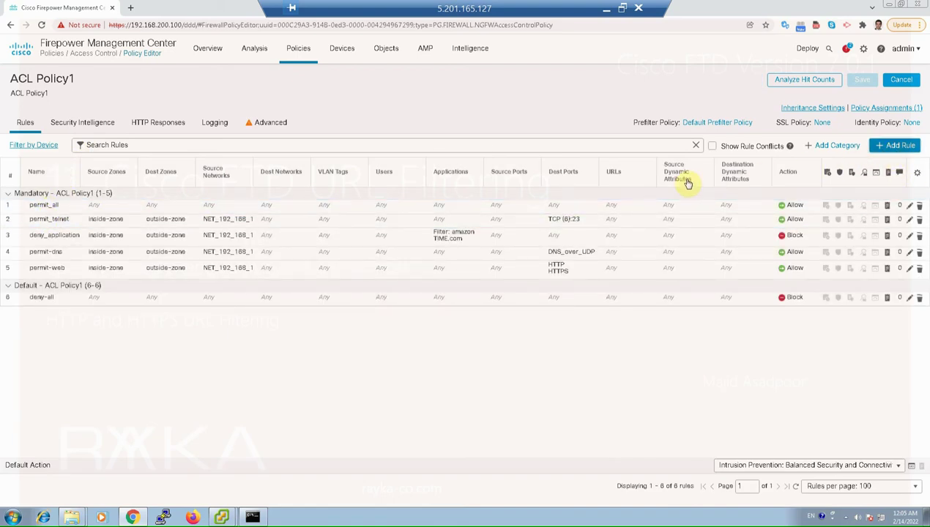
{"action": "double_click", "coordinate": [582, 184]}
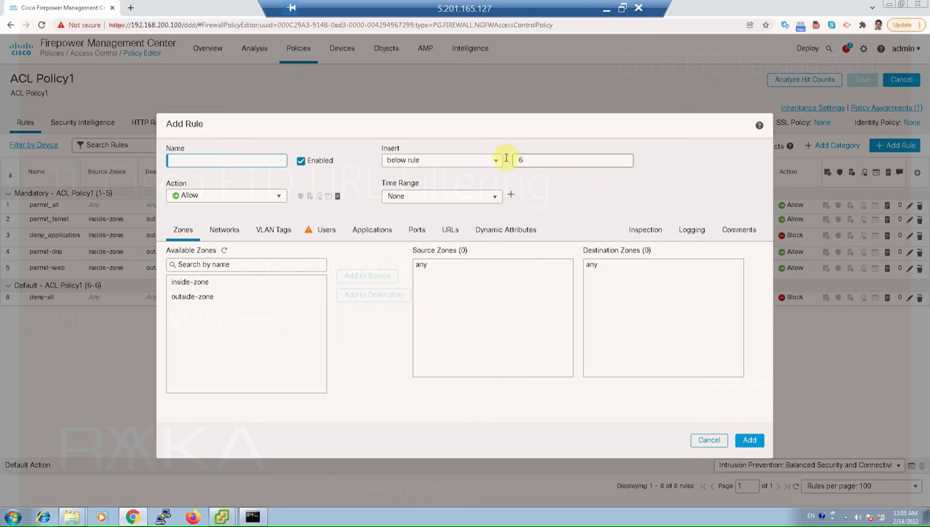
{"action": "left_click", "coordinate": [475, 161]}
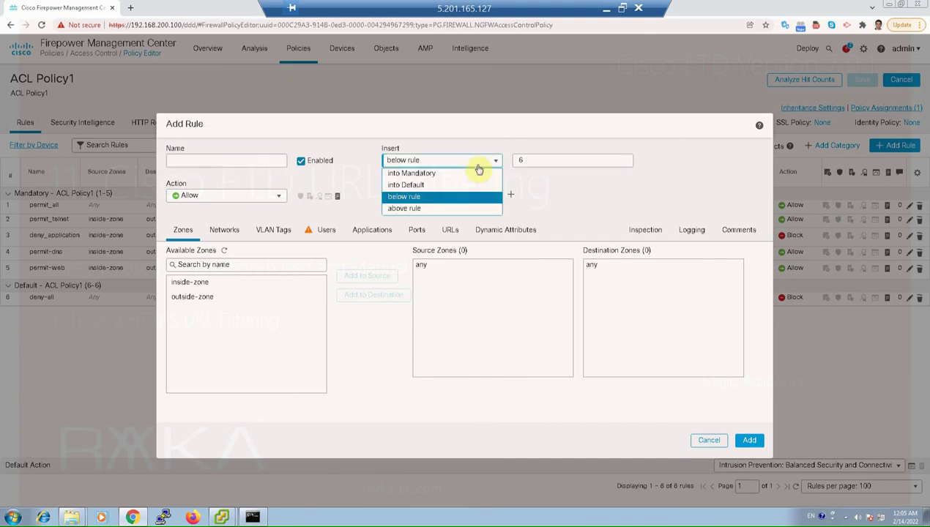
{"action": "left_click", "coordinate": [403, 209]}
{"action": "left_click", "coordinate": [524, 166]}
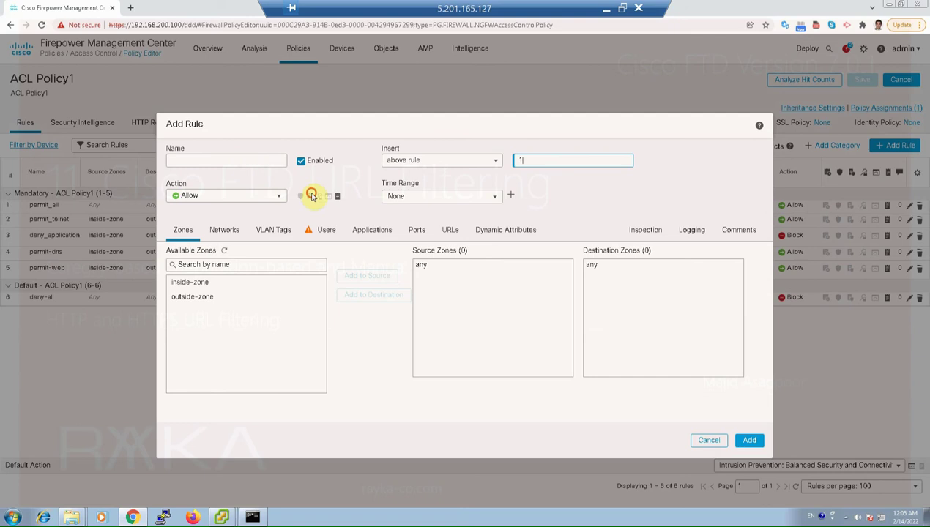
Name the new rule Social Networking and set its action to Block with reset.
{"action": "left_click", "coordinate": [240, 158]}
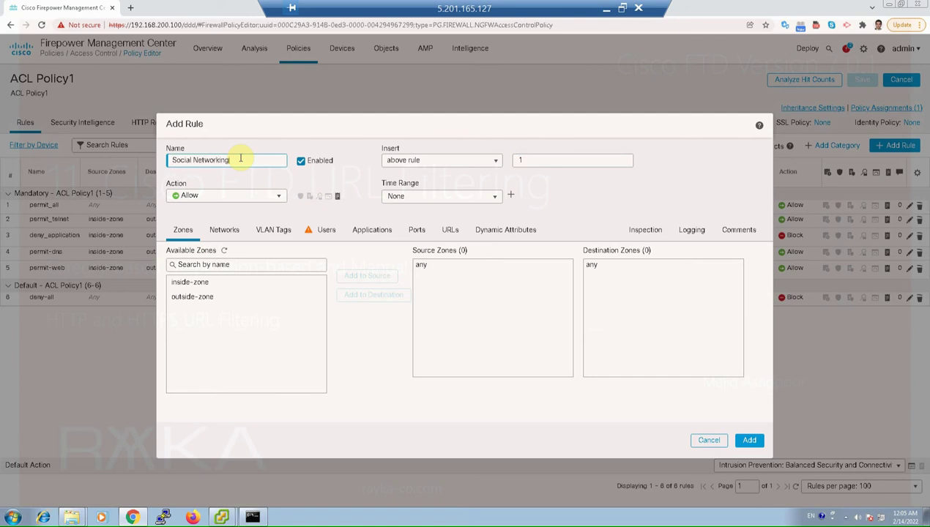
{"action": "left_click", "coordinate": [213, 196]}
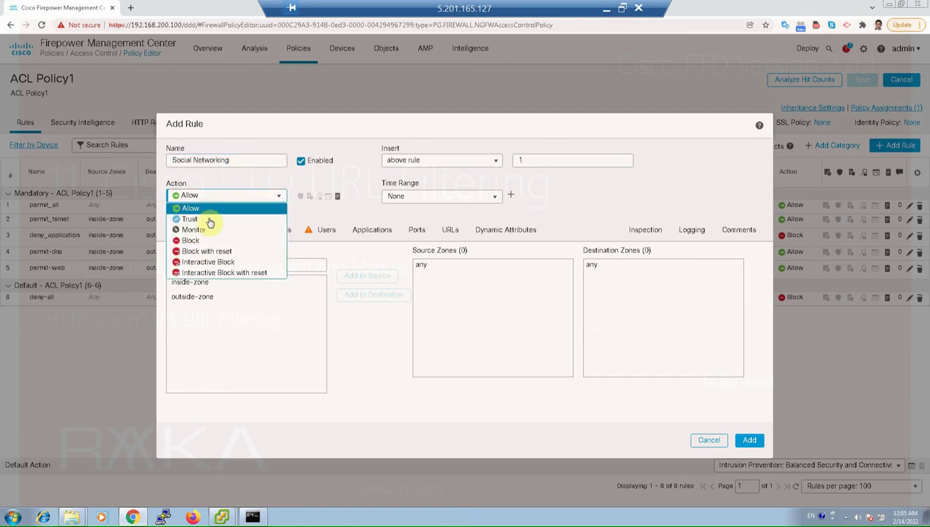
{"action": "left_click", "coordinate": [207, 251]}
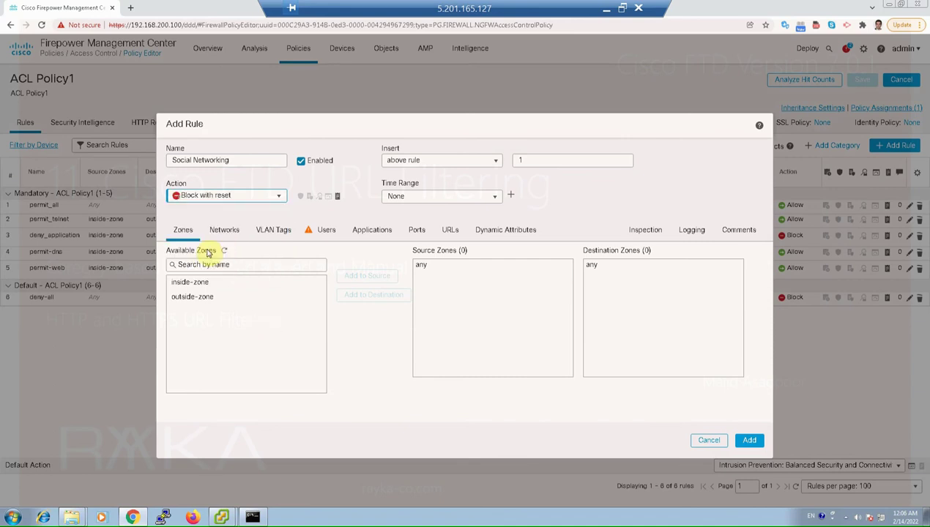
Add the HTTP and HTTPS applications to the Social Networking rule.
{"action": "left_click", "coordinate": [373, 231]}
{"action": "left_click", "coordinate": [380, 265]}
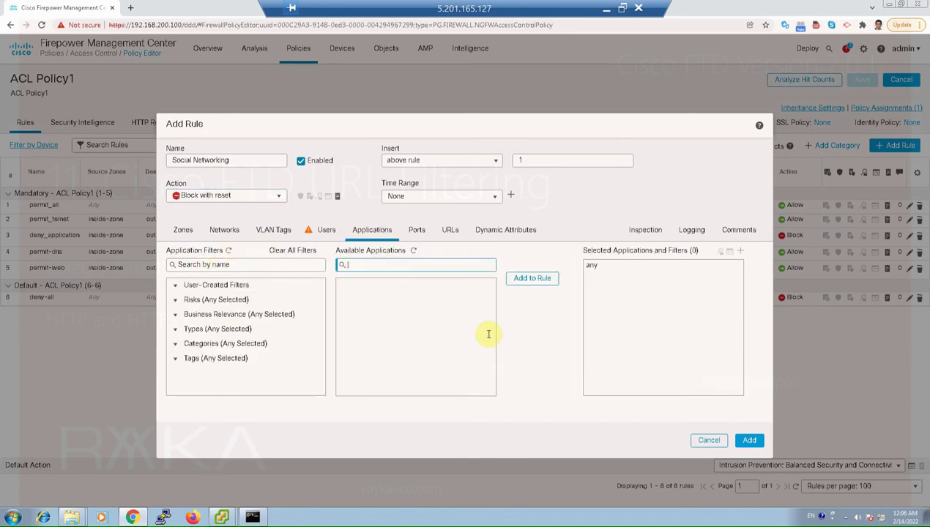
{"action": "type", "text": "http"}
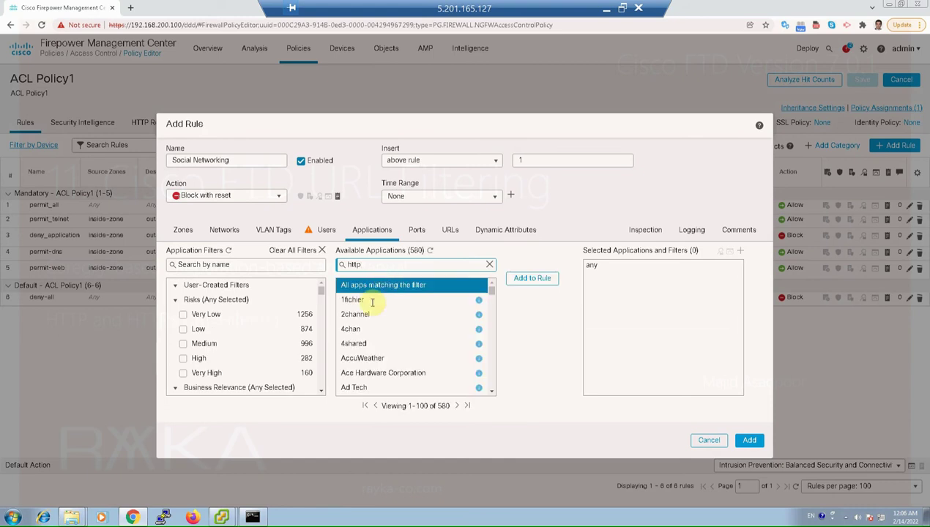
{"action": "left_click", "coordinate": [386, 314]}
{"action": "left_click", "coordinate": [400, 344]}
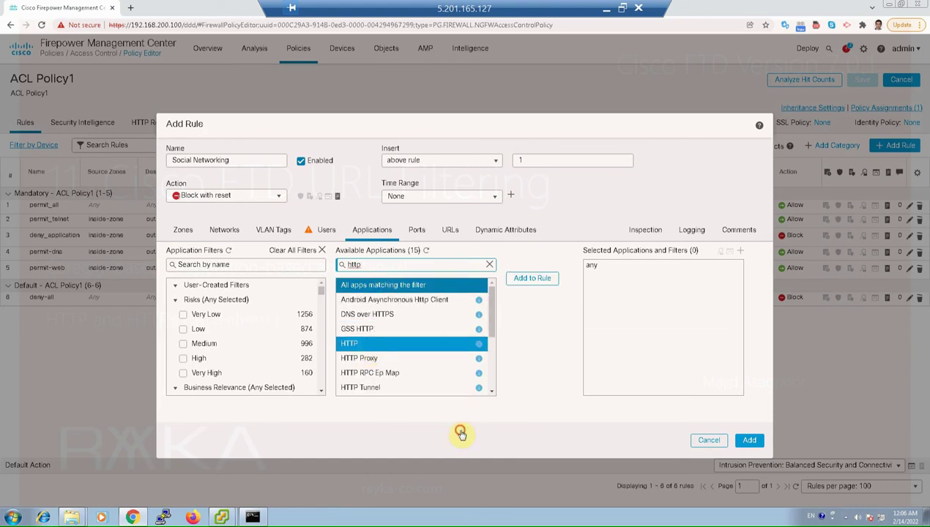
{"action": "left_click", "coordinate": [520, 281]}
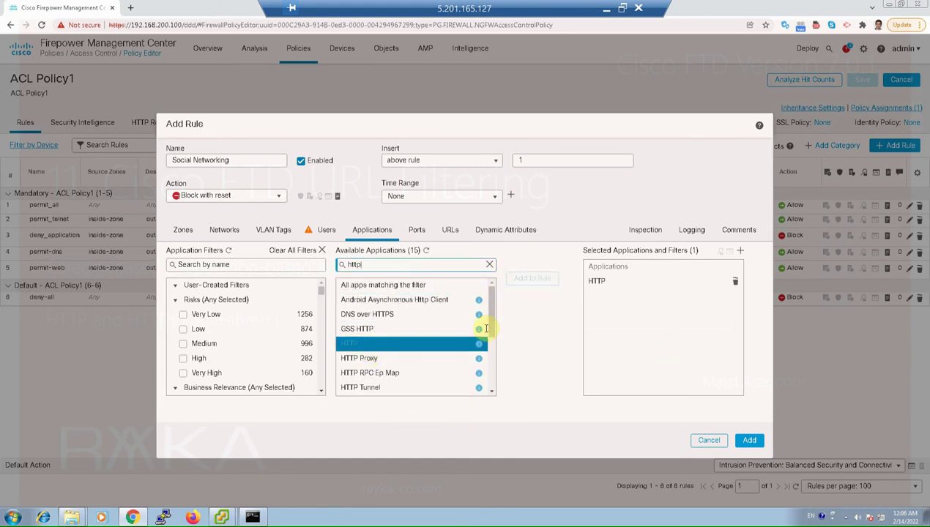
{"action": "type", "text": "s"}
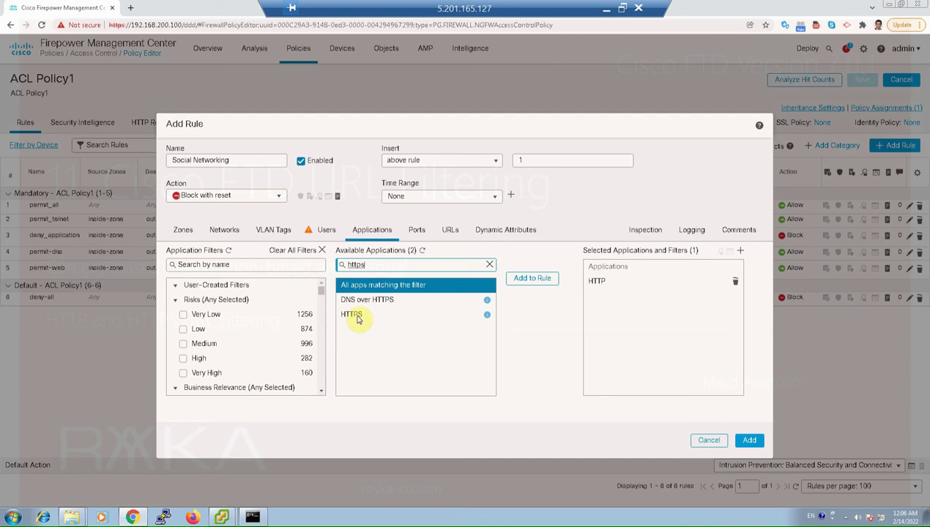
{"action": "left_click", "coordinate": [355, 314]}
{"action": "left_click", "coordinate": [532, 280]}
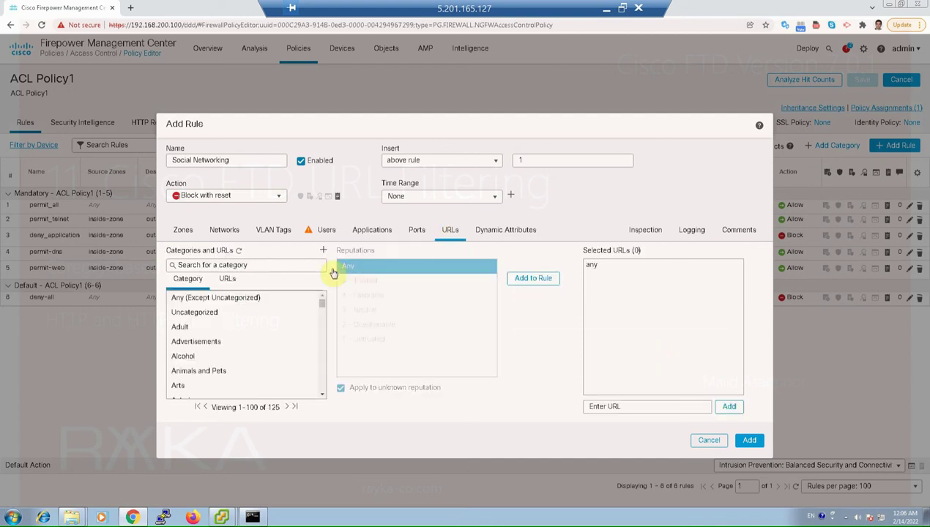
Add the Social Networking URL category with any reputation to the rule.
{"action": "left_click", "coordinate": [233, 265]}
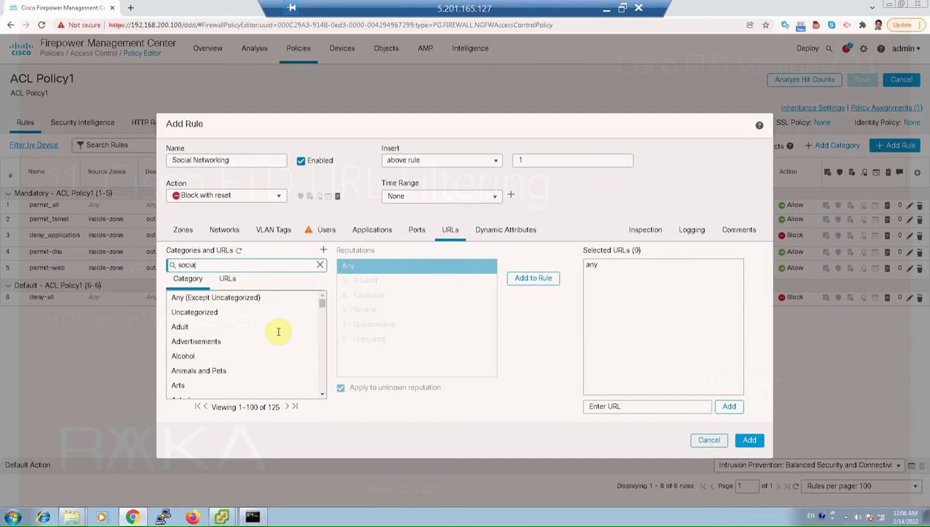
{"action": "type", "text": "socia"}
{"action": "left_click", "coordinate": [198, 312]}
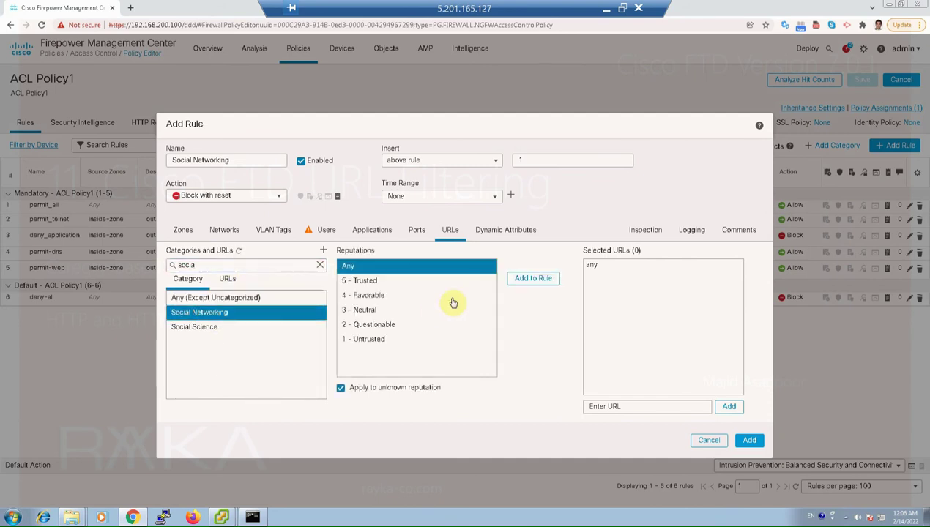
{"action": "left_click", "coordinate": [532, 280]}
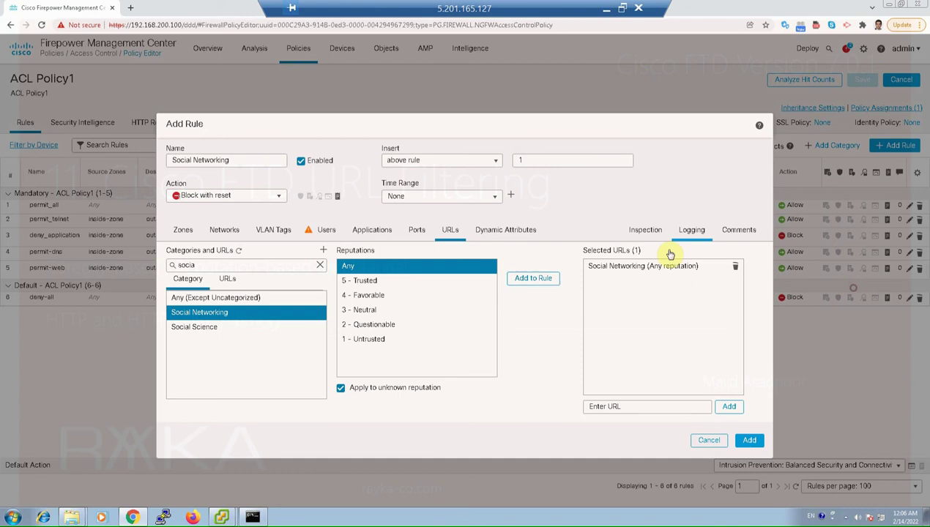
Enable logging at the beginning of connection, add the rule to ACL Policy1, and save the policy.
{"action": "left_click", "coordinate": [691, 230]}
{"action": "left_click", "coordinate": [169, 251]}
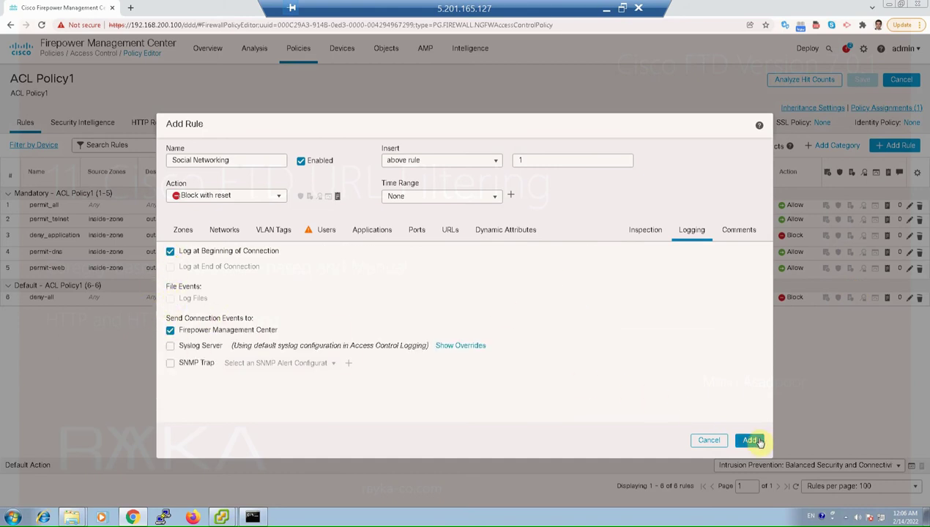
{"action": "left_click", "coordinate": [757, 442]}
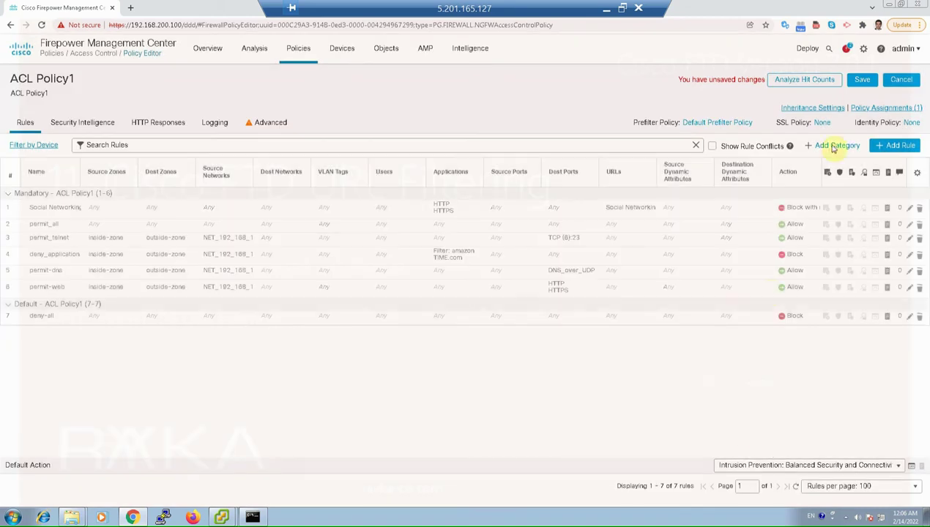
{"action": "left_click", "coordinate": [861, 81]}
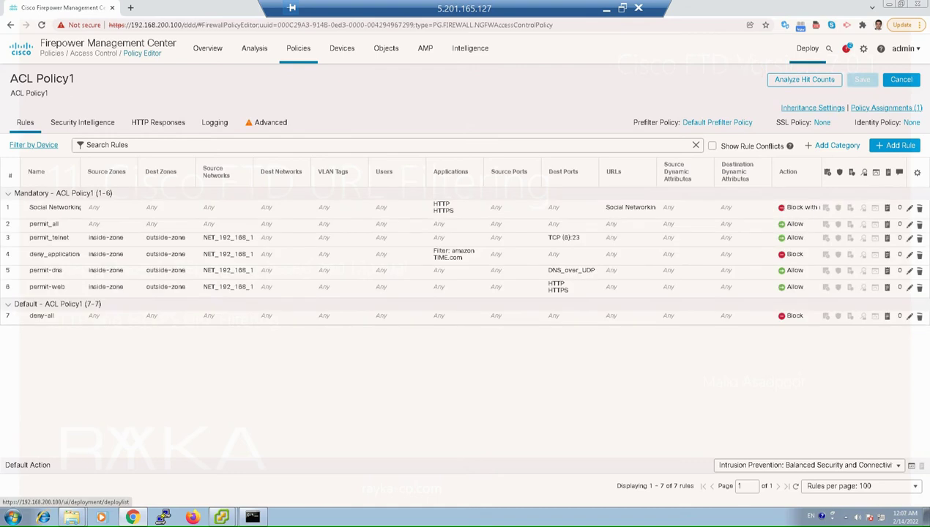
Deploy the pending policy changes to the FTD device 192.168.200.101.
{"action": "left_click", "coordinate": [807, 48]}
{"action": "left_click", "coordinate": [809, 75]}
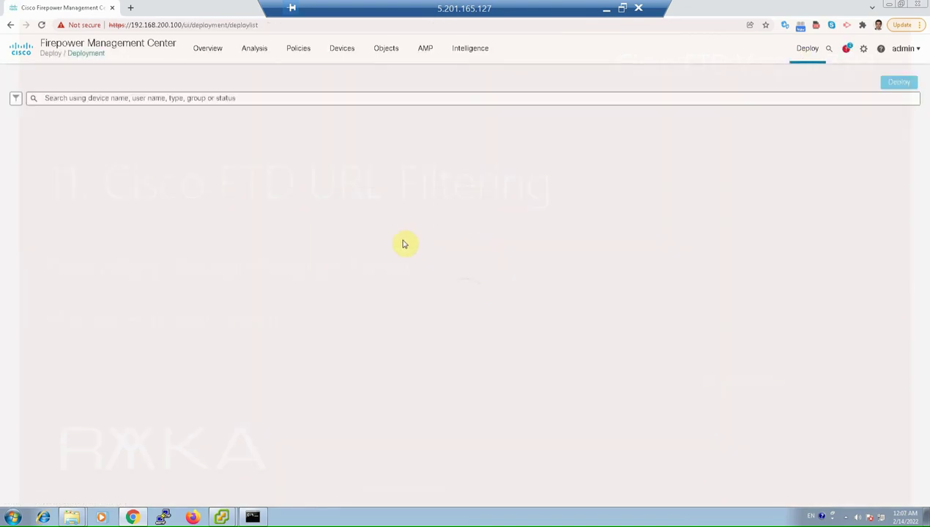
{"action": "left_click", "coordinate": [35, 131]}
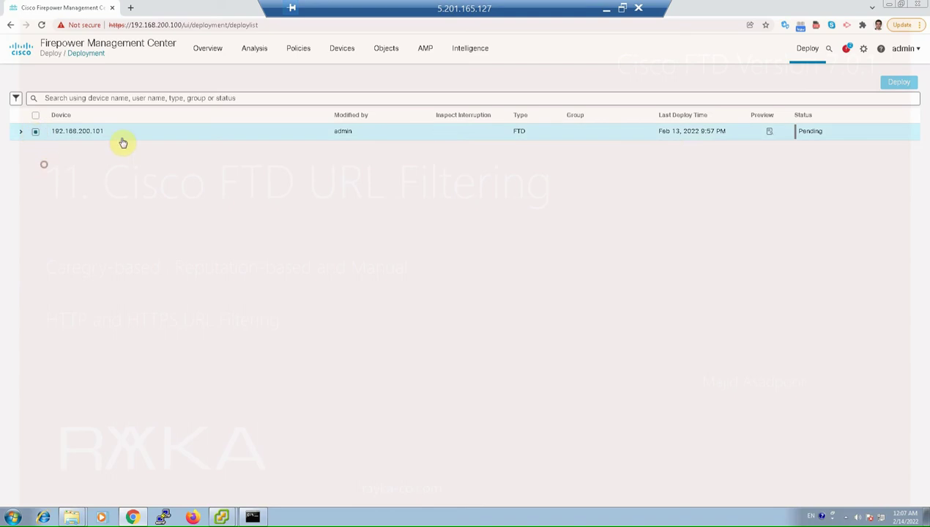
{"action": "left_click", "coordinate": [899, 84]}
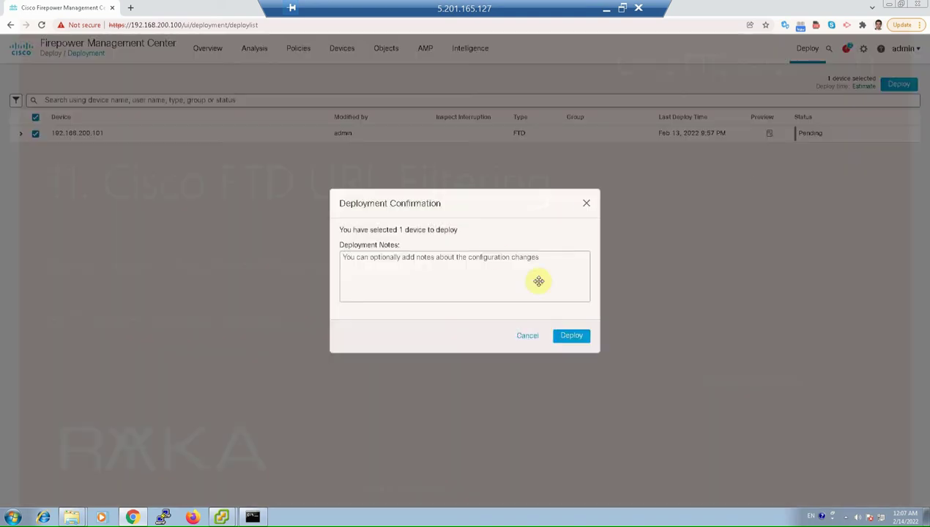
{"action": "left_click", "coordinate": [571, 335]}
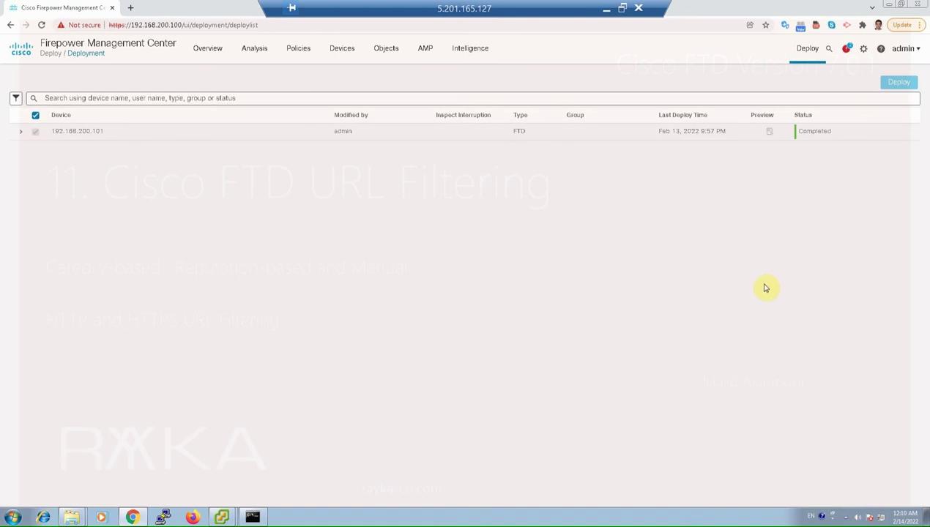
{"action": "mouse_move", "coordinate": [230, 521]}
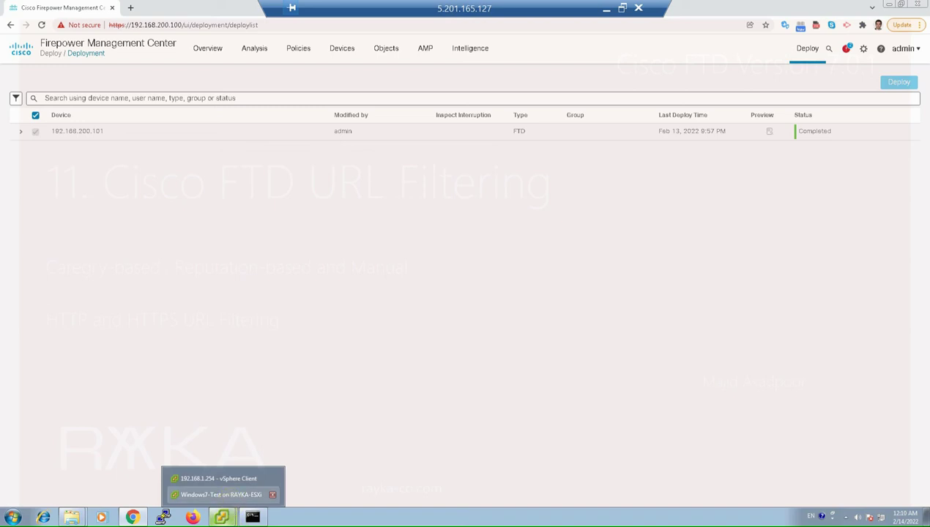
{"action": "left_click", "coordinate": [221, 495]}
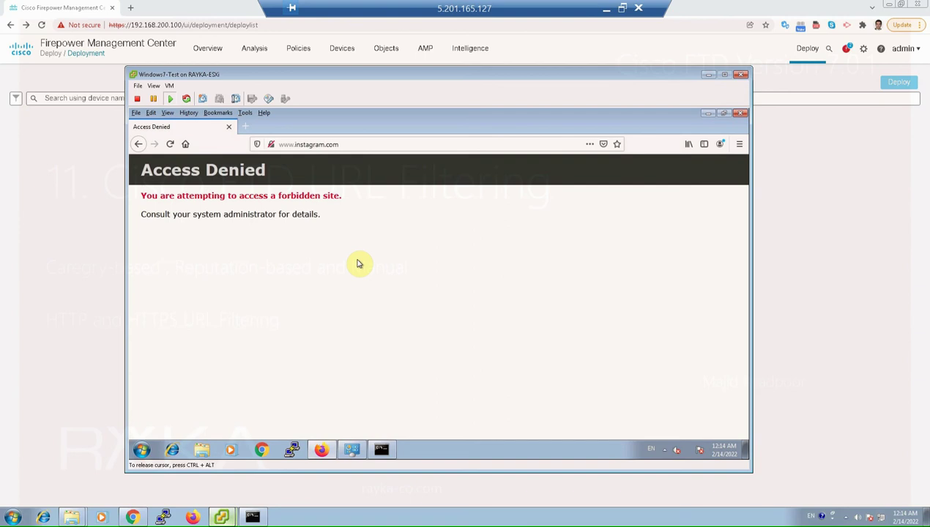
{"action": "left_click", "coordinate": [91, 339]}
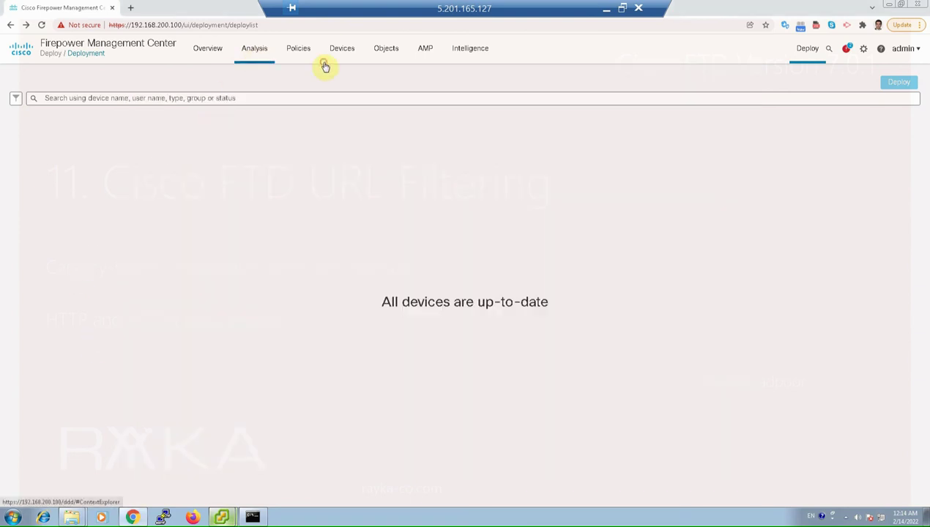
Open the connection events in Firepower Management Center and examine the entries for the Instagram requests.
{"action": "left_click", "coordinate": [256, 61]}
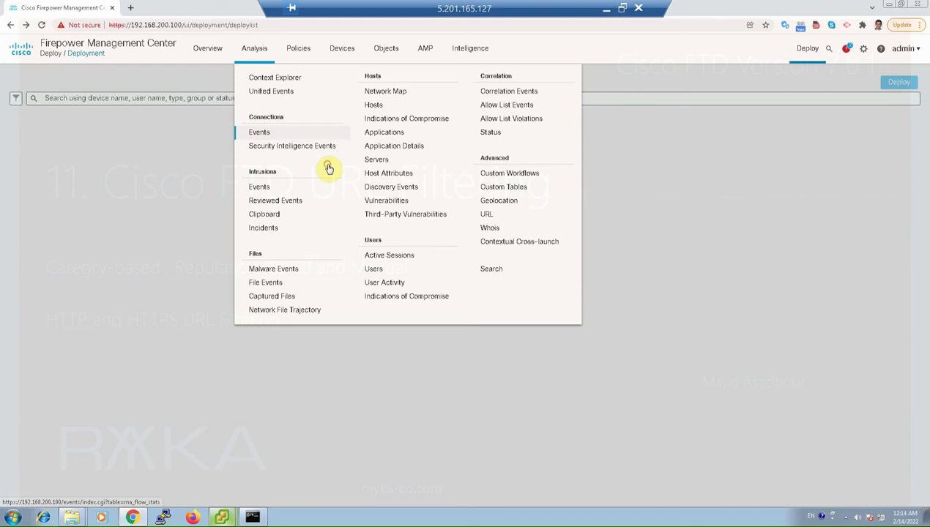
{"action": "left_click", "coordinate": [328, 169]}
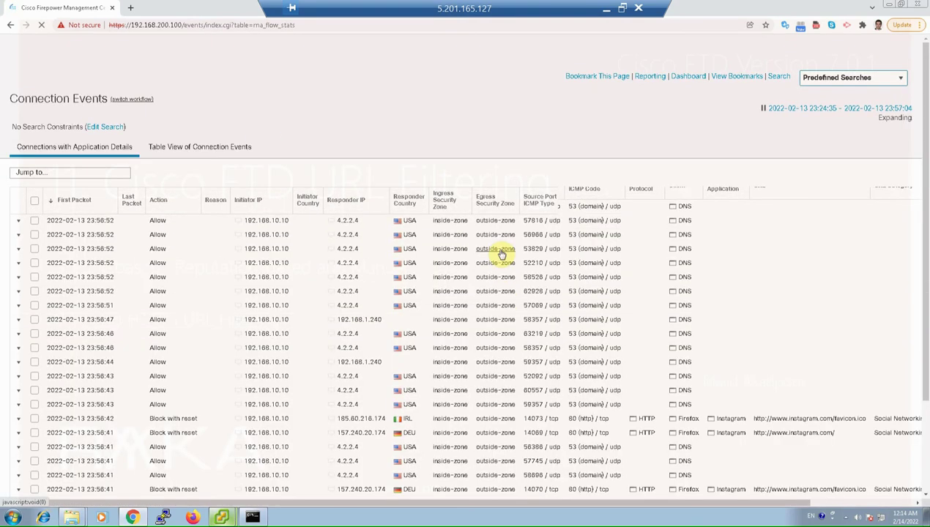
{"action": "scroll", "coordinate": [795, 334], "scroll_direction": "down", "scroll_amount": 3}
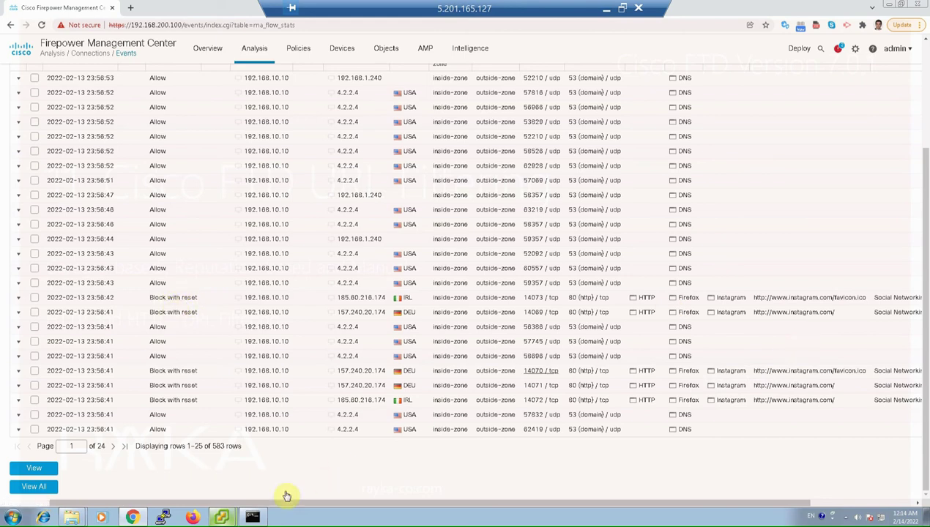
{"action": "left_click", "coordinate": [221, 495]}
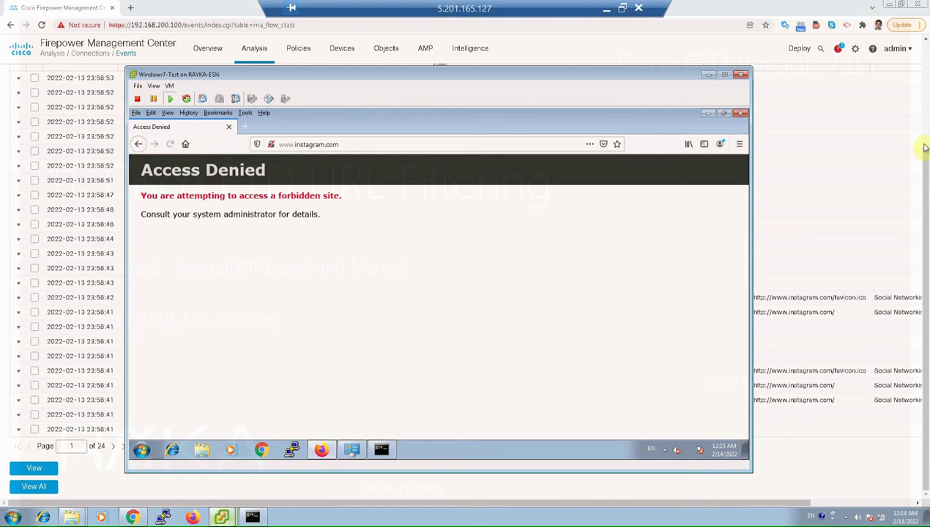
{"action": "left_click_drag", "start_coordinate": [922, 154], "coordinate": [426, 114]}
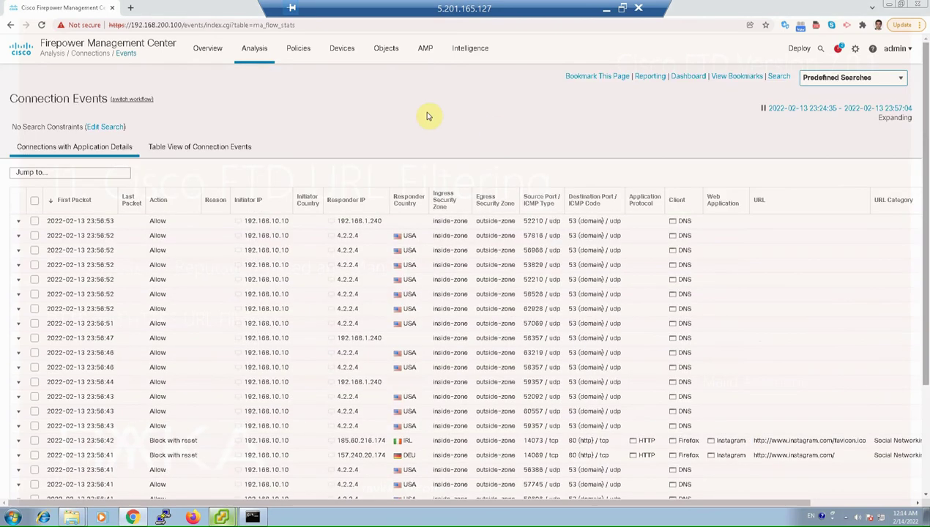
{"action": "left_click", "coordinate": [255, 59]}
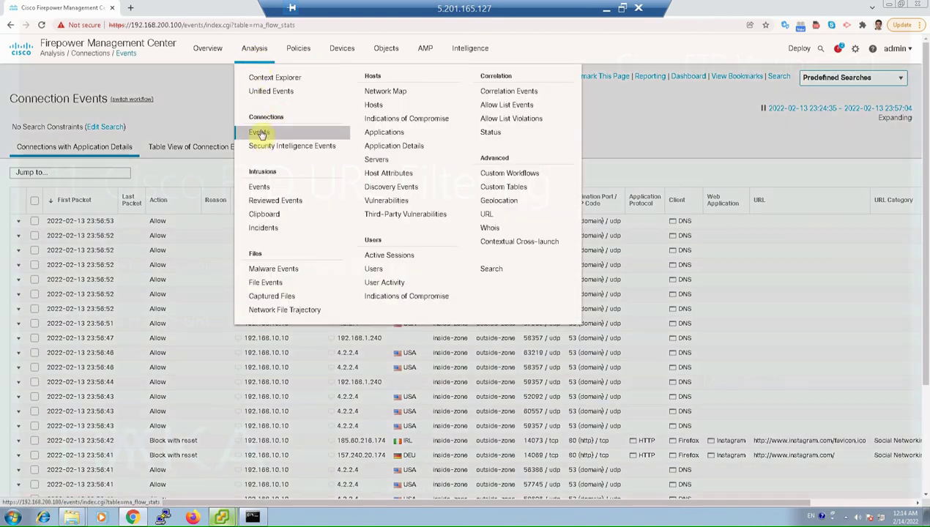
{"action": "left_click", "coordinate": [260, 136]}
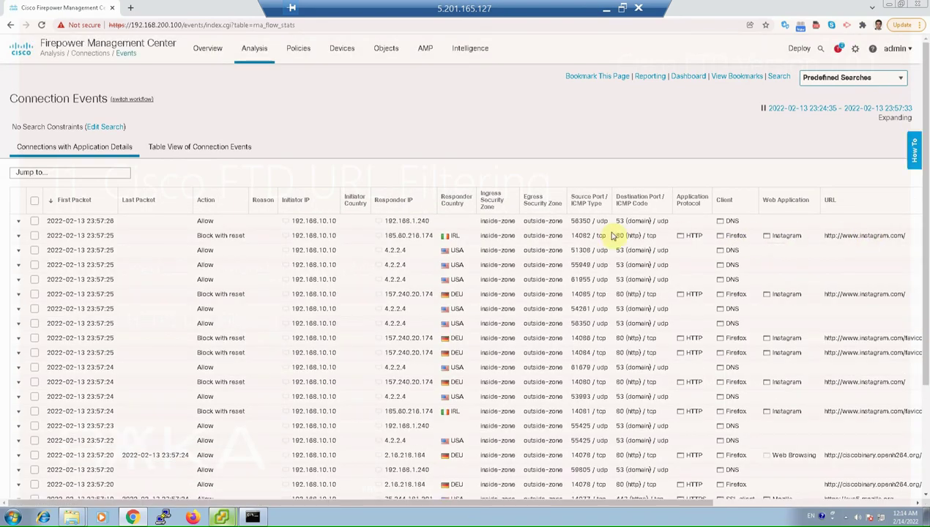
{"action": "left_click", "coordinate": [35, 235]}
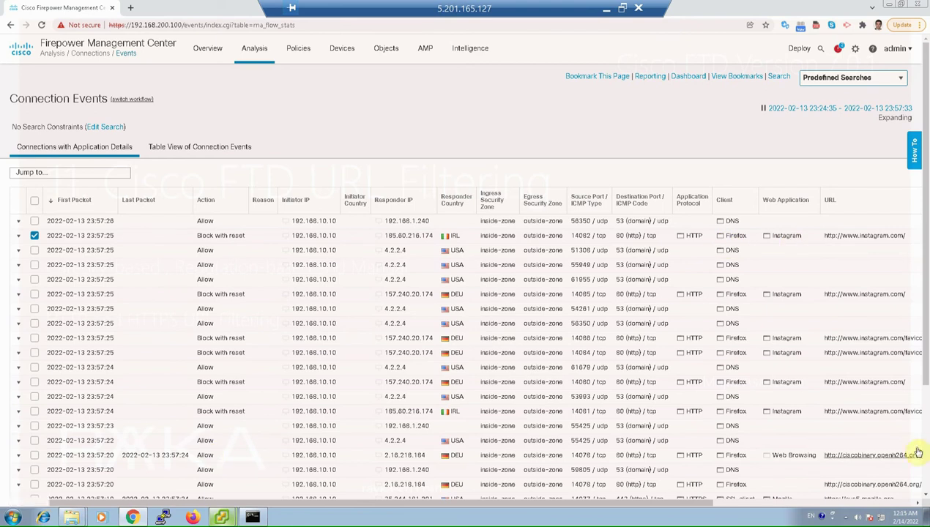
Open the table view of the selected blocked Instagram event and examine its URL category, reputation, access control policy and rule.
{"action": "scroll", "coordinate": [469, 439], "scroll_direction": "down", "scroll_amount": 3}
{"action": "left_click", "coordinate": [34, 468]}
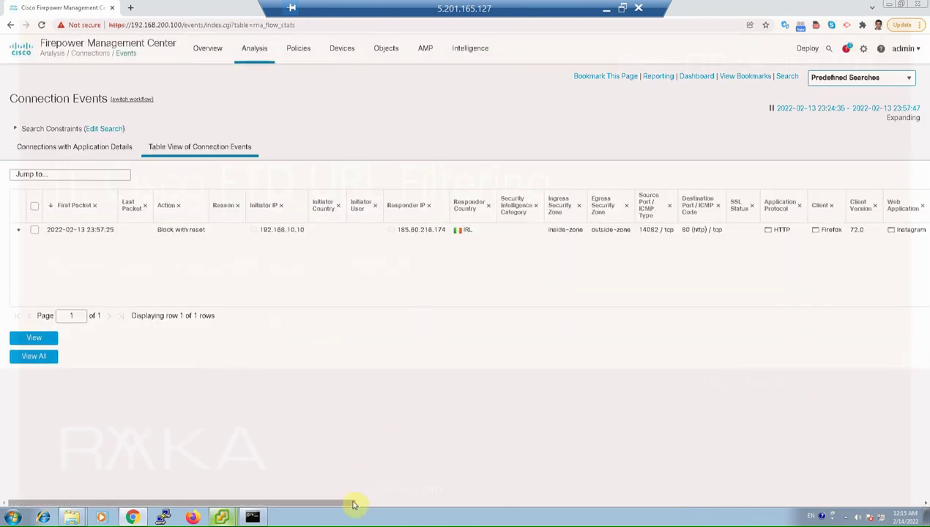
{"action": "left_click_drag", "start_coordinate": [374, 503], "coordinate": [377, 505]}
{"action": "left_click", "coordinate": [377, 505]}
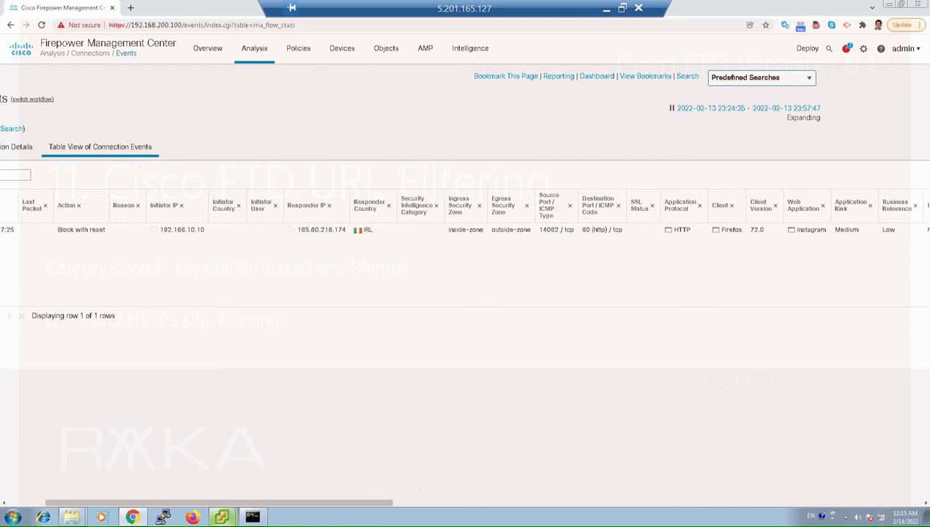
{"action": "left_click_drag", "start_coordinate": [433, 504], "coordinate": [469, 504]}
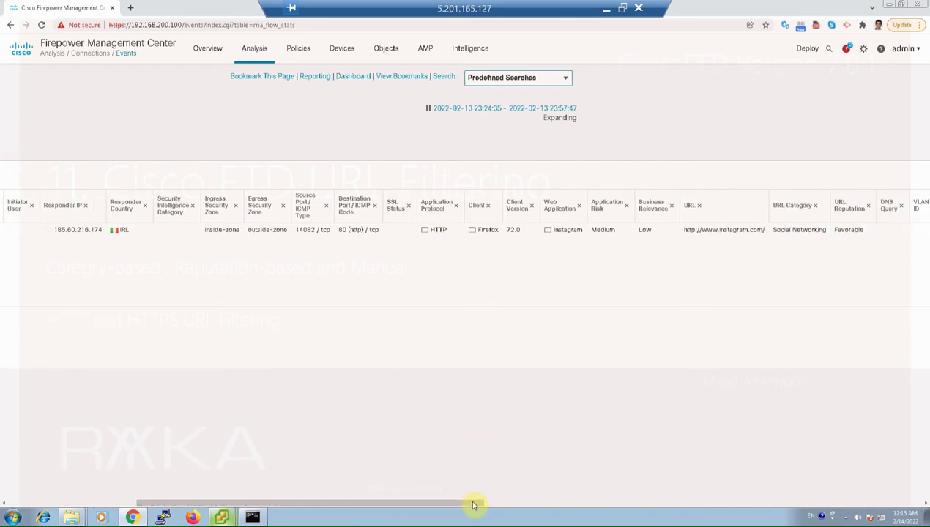
{"action": "left_click_drag", "start_coordinate": [472, 505], "coordinate": [565, 506]}
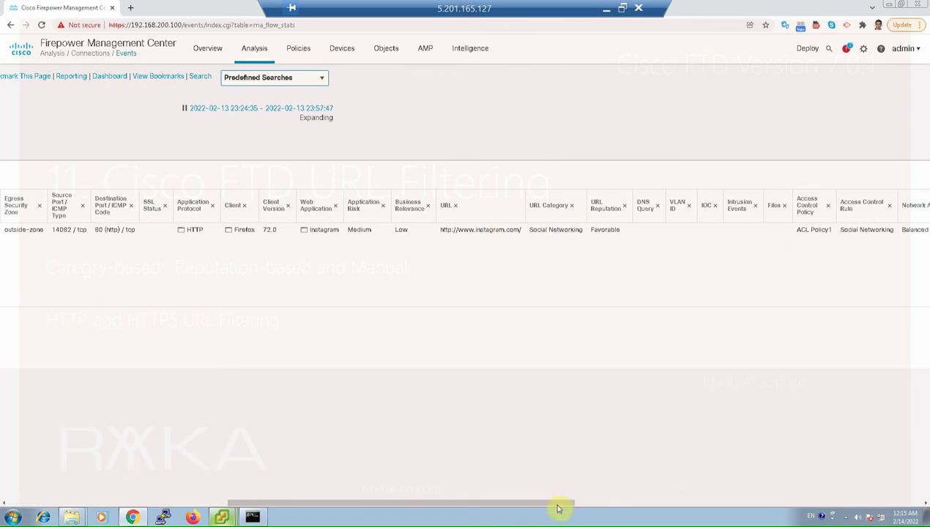
{"action": "left_click_drag", "start_coordinate": [565, 507], "coordinate": [659, 503]}
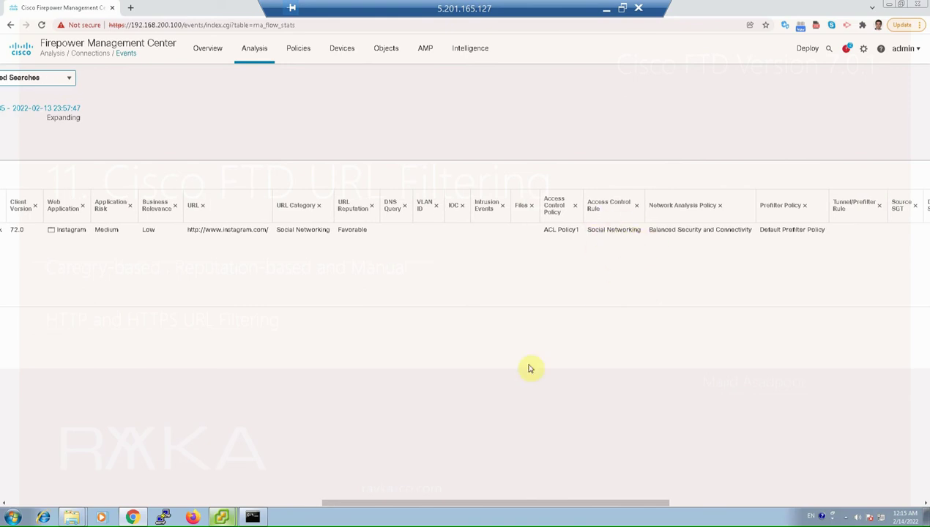
{"action": "left_click", "coordinate": [227, 514]}
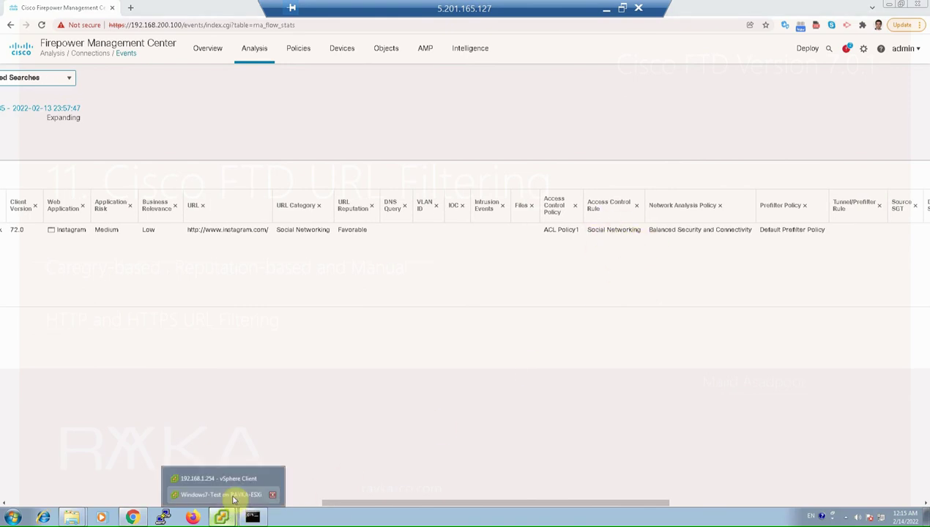
{"action": "left_click", "coordinate": [219, 494]}
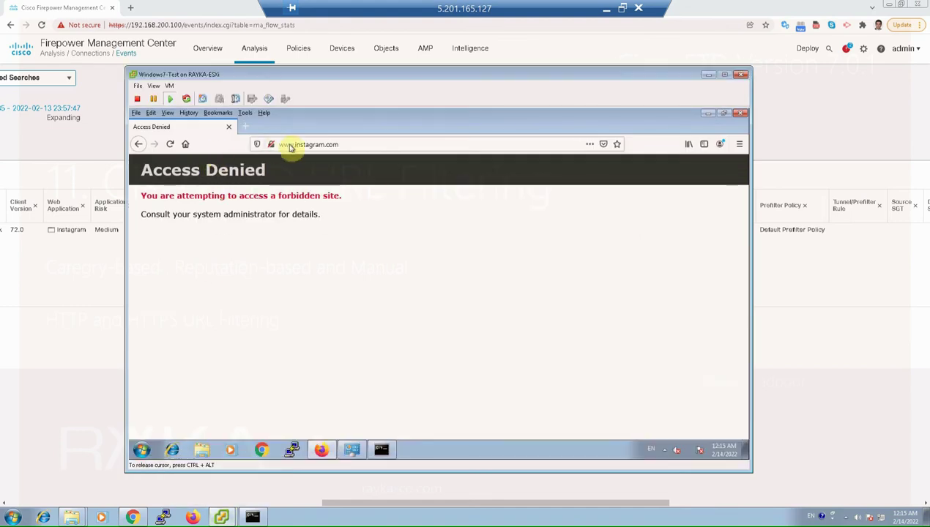
{"action": "left_click", "coordinate": [363, 184]}
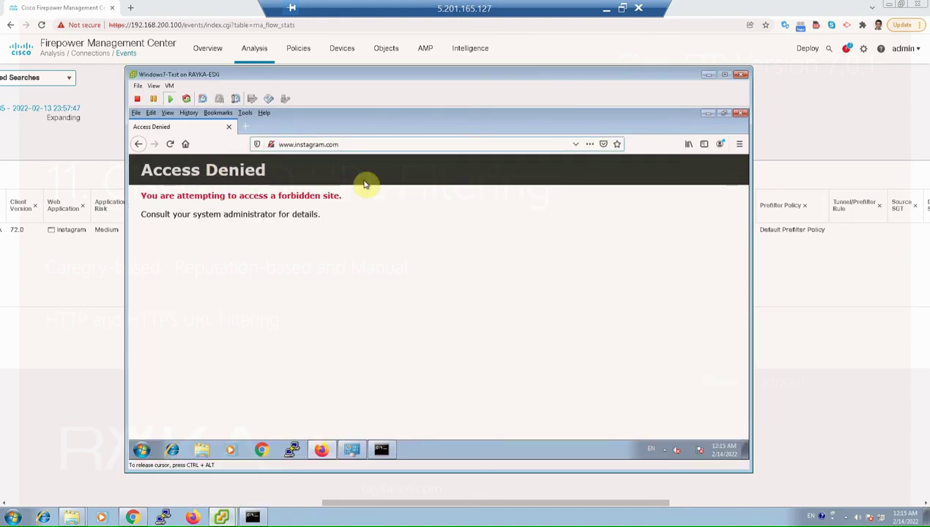
{"action": "type", "text": "https"}
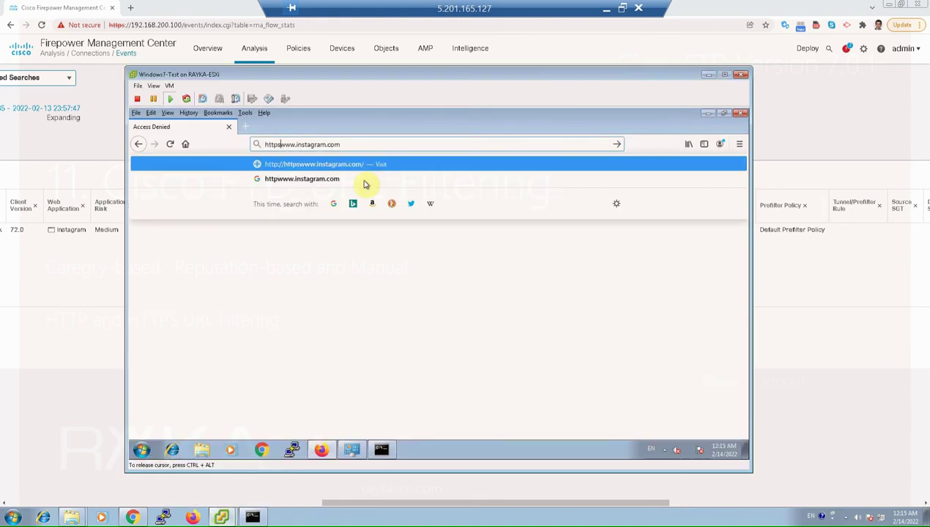
{"action": "type", "text": "://"}
{"action": "key", "text": "Return"}
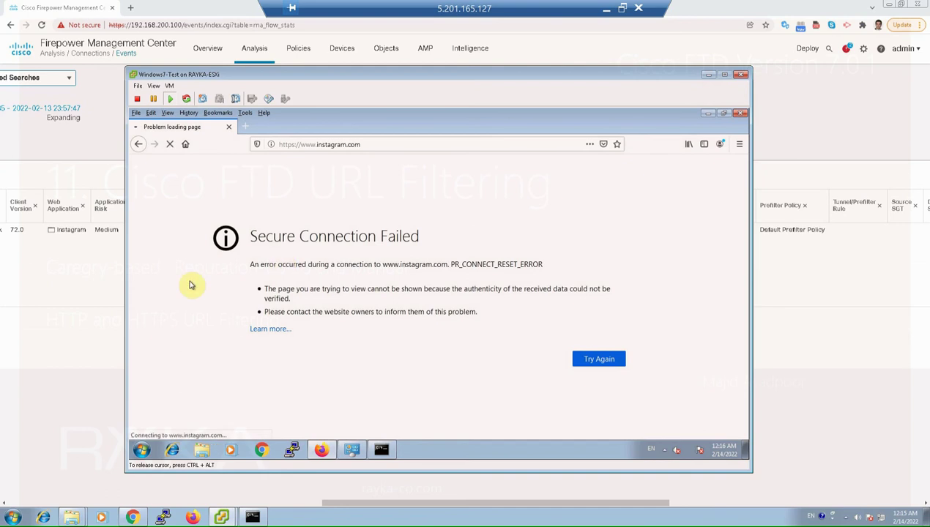
{"action": "key", "text": "F5"}
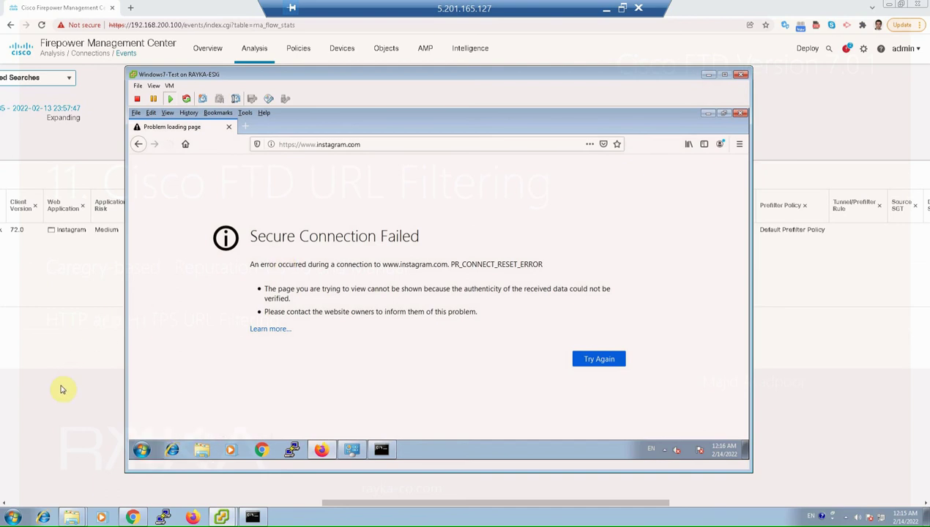
Reopen the connection events in Firepower Management Center and examine the table view details of the newest blocked HTTPS Instagram event.
{"action": "left_click", "coordinate": [63, 389]}
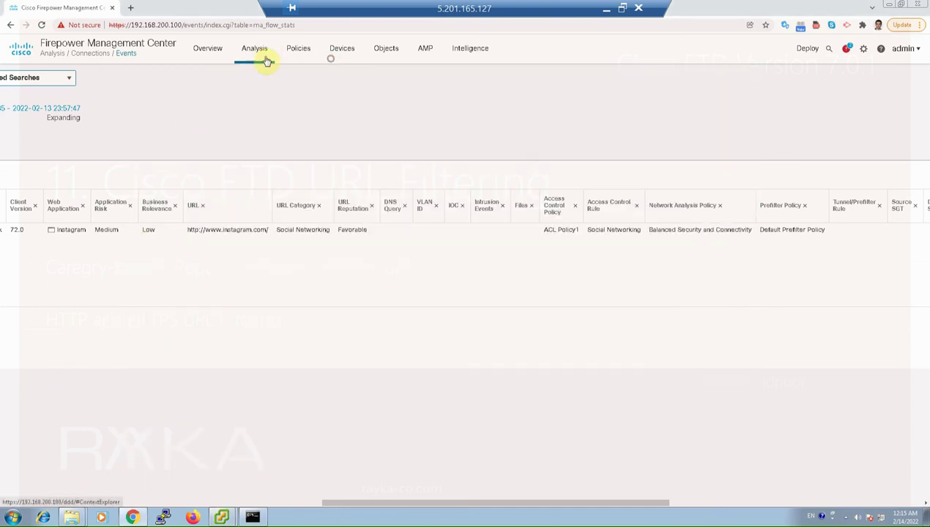
{"action": "left_click", "coordinate": [265, 52]}
{"action": "left_click", "coordinate": [259, 131]}
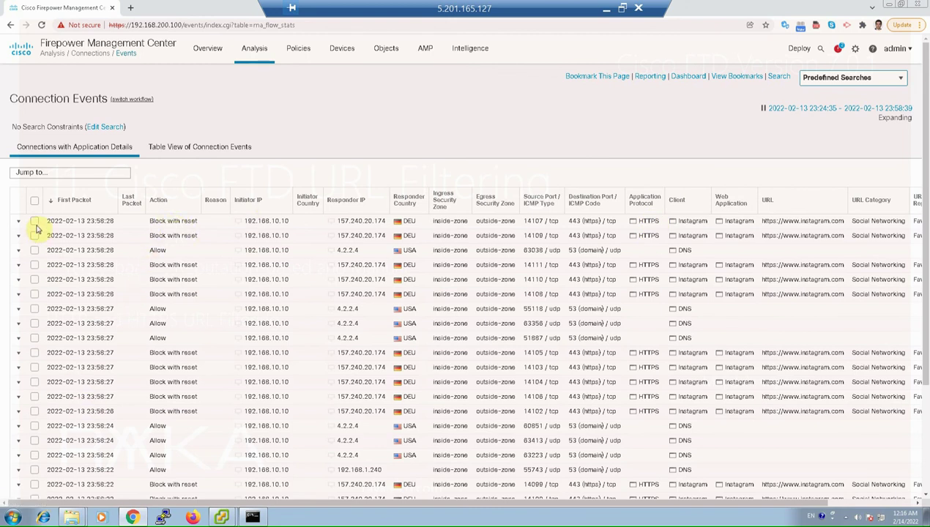
{"action": "left_click", "coordinate": [44, 281]}
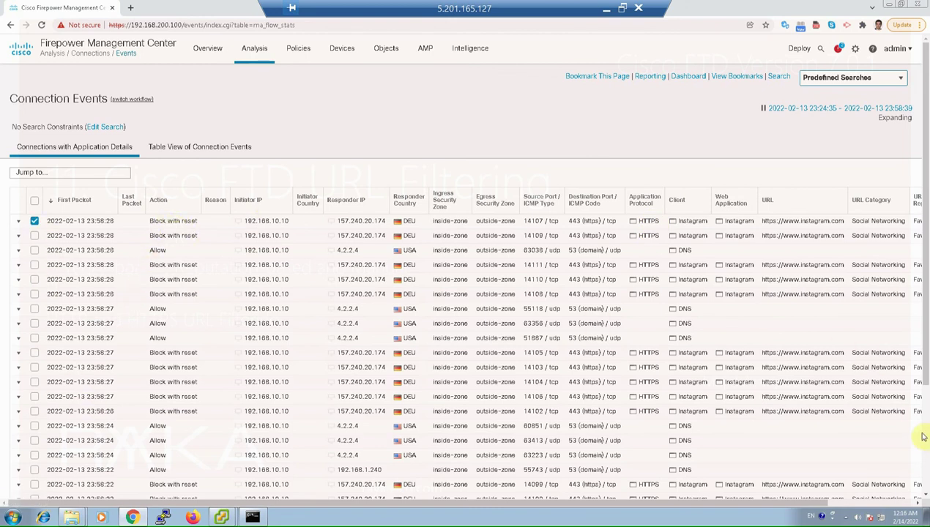
{"action": "scroll", "coordinate": [742, 450], "scroll_direction": "down", "scroll_amount": 2}
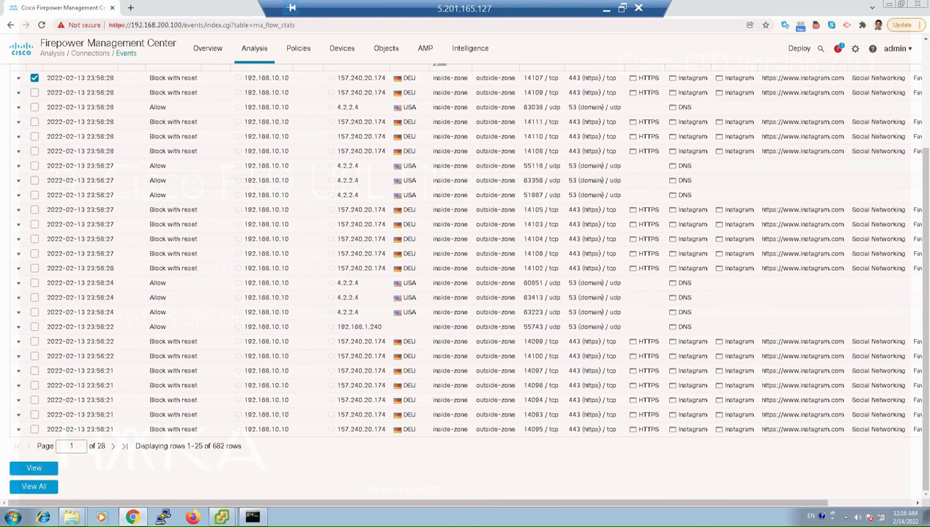
{"action": "left_click", "coordinate": [34, 467]}
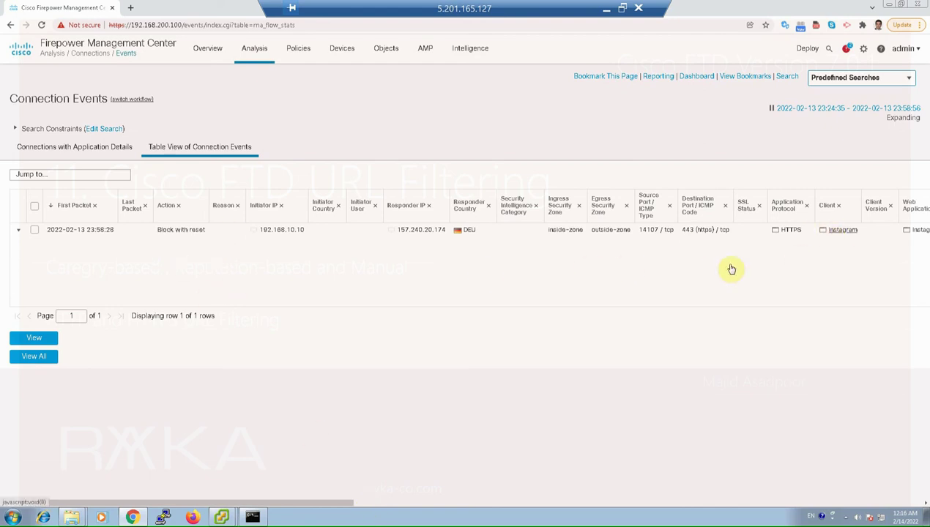
{"action": "left_click_drag", "start_coordinate": [180, 502], "coordinate": [483, 503]}
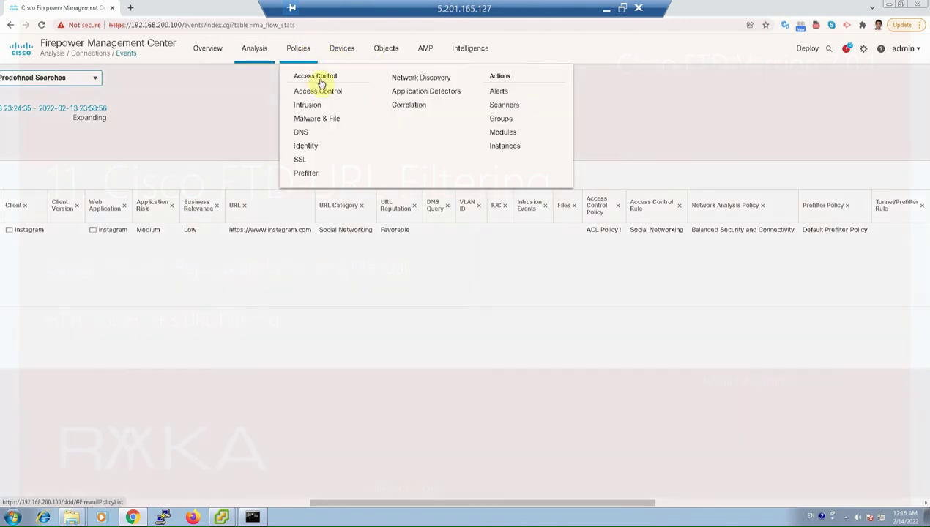
Open the list of URL objects in Object Management.
{"action": "left_click", "coordinate": [321, 84]}
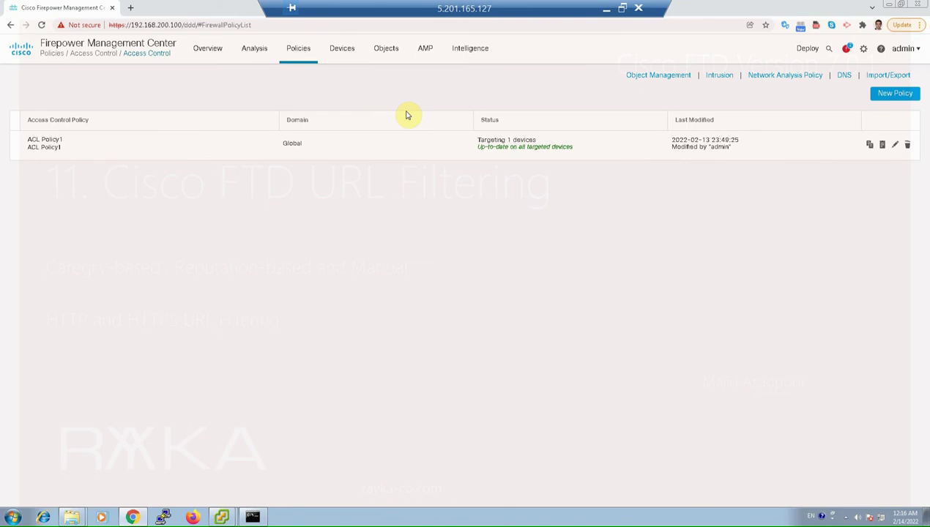
{"action": "left_click", "coordinate": [386, 50]}
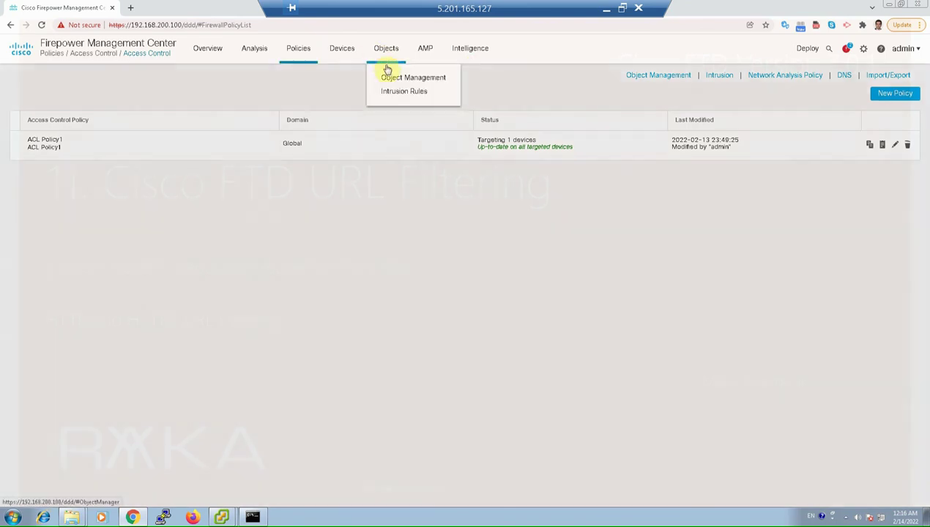
{"action": "left_click", "coordinate": [394, 80]}
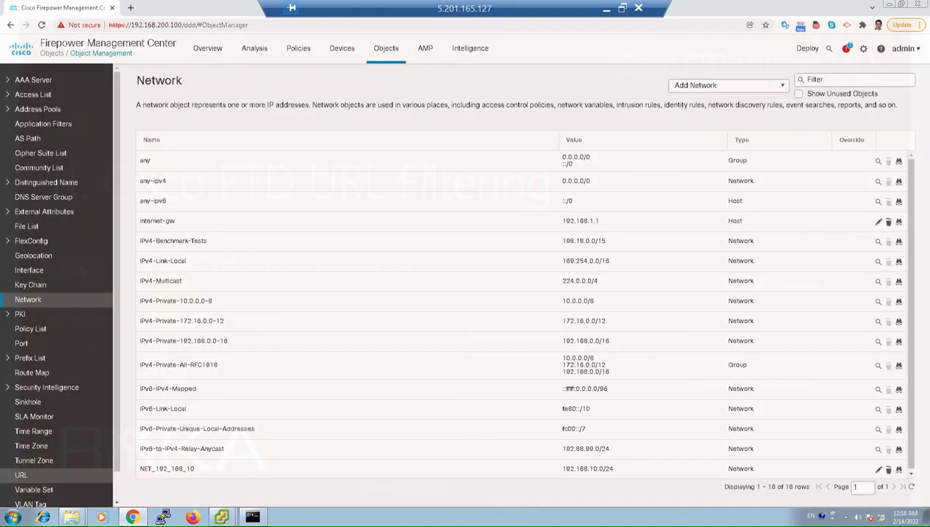
{"action": "left_click", "coordinate": [21, 475]}
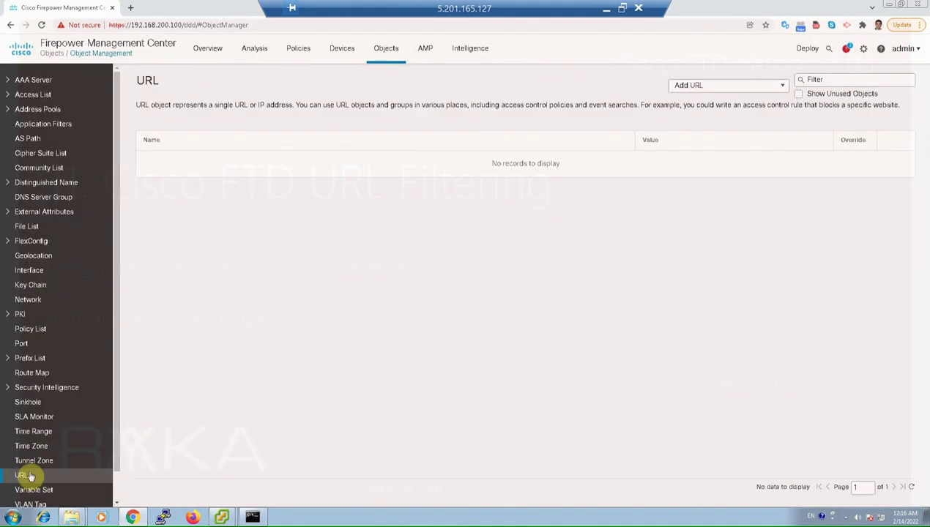
Create a URL object with facebook.com as its name, description and URL, and save it.
{"action": "left_click", "coordinate": [706, 85]}
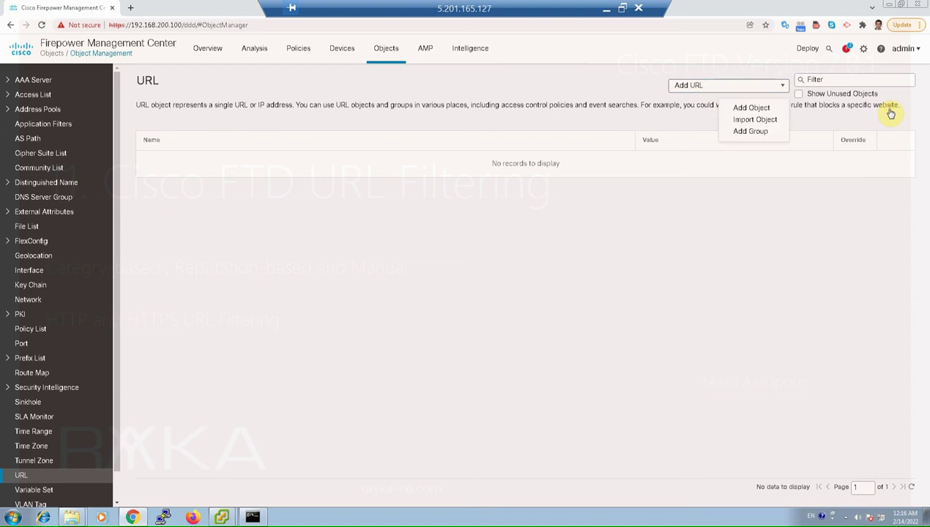
{"action": "left_click", "coordinate": [754, 110]}
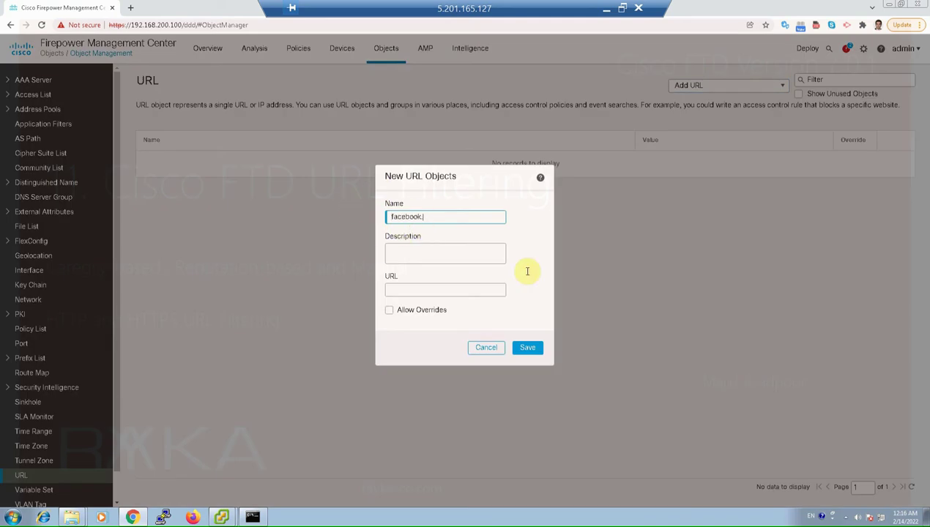
{"action": "key", "text": "ctrl+a"}
{"action": "key", "text": "ctrl+c"}
{"action": "left_click", "coordinate": [415, 256]}
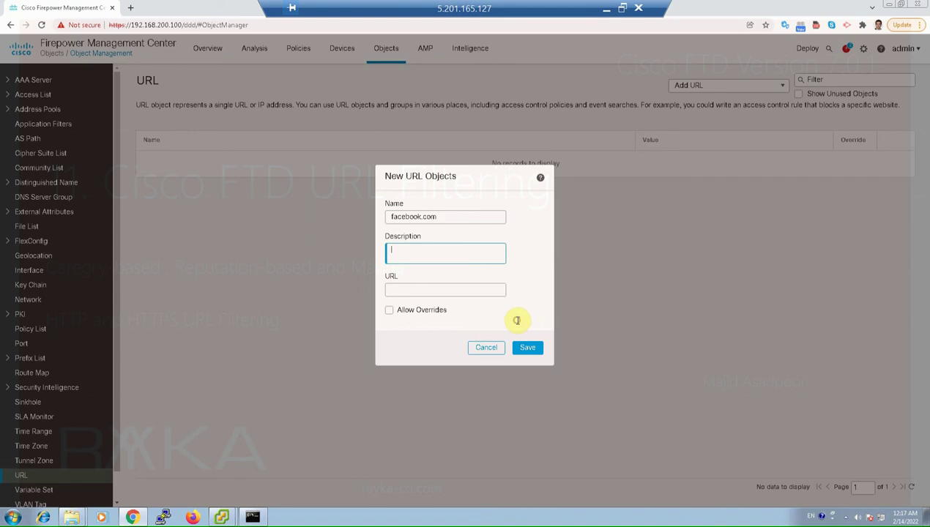
{"action": "key", "text": "ctrl+v"}
{"action": "left_click", "coordinate": [430, 291]}
{"action": "key", "text": "ctrl+v"}
{"action": "left_click", "coordinate": [525, 348]}
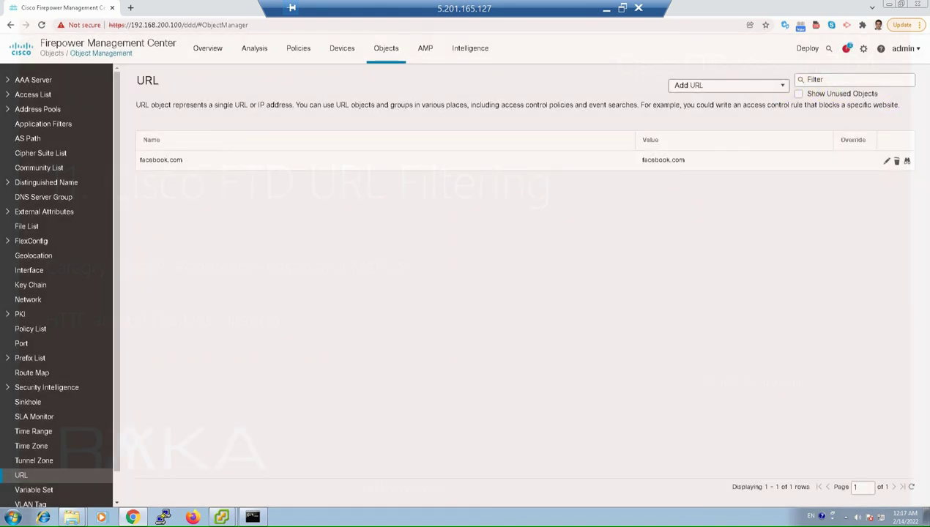
Create a second URL object with instagram.com as its name, description and URL, and save it.
{"action": "left_click", "coordinate": [776, 86]}
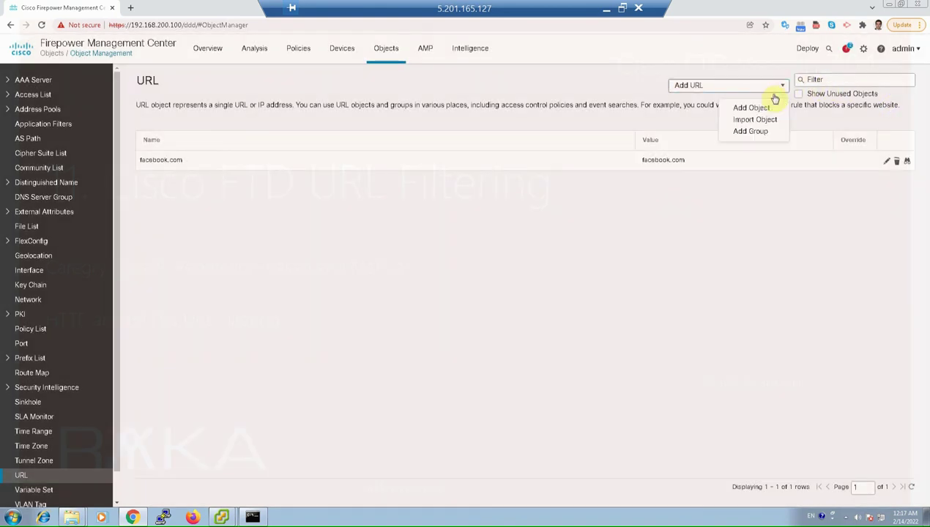
{"action": "left_click", "coordinate": [750, 108]}
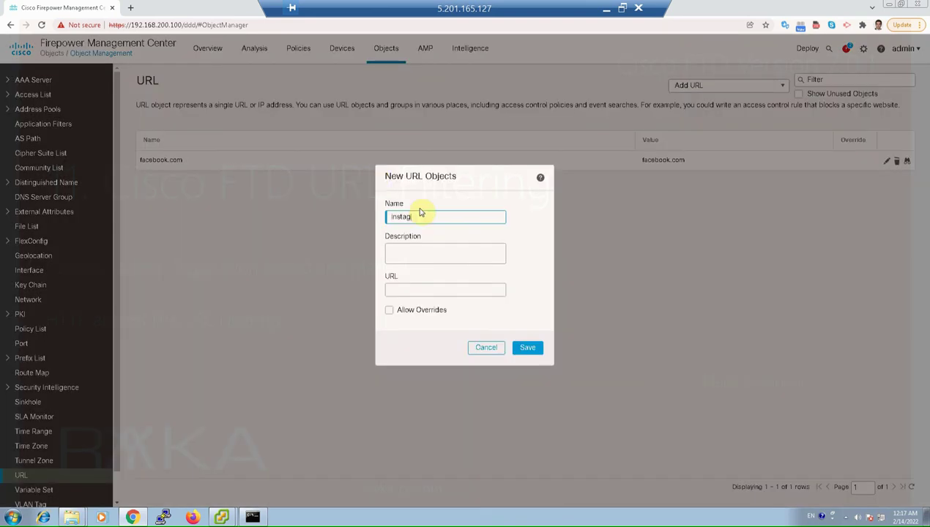
{"action": "type", "text": "instagram.com"}
{"action": "key", "text": "ctrl+a"}
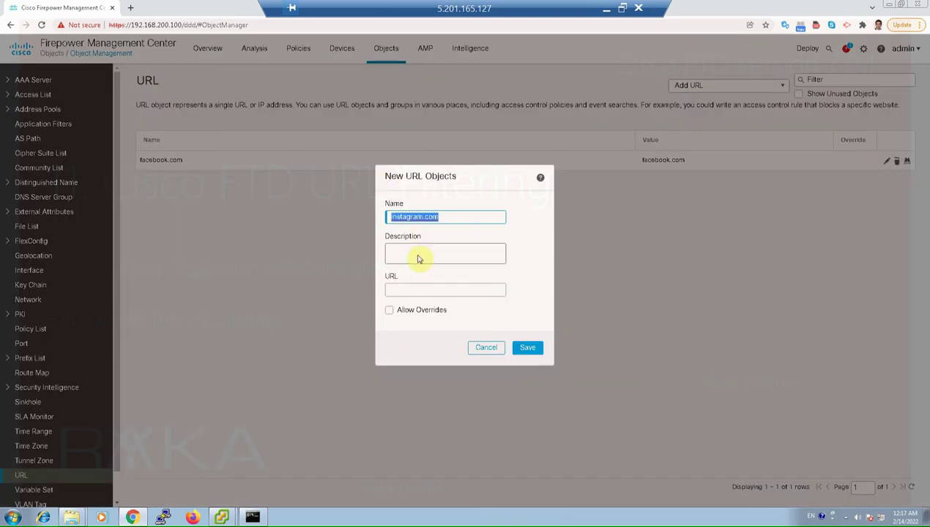
{"action": "key", "text": "ctrl+c"}
{"action": "key", "text": "Tab"}
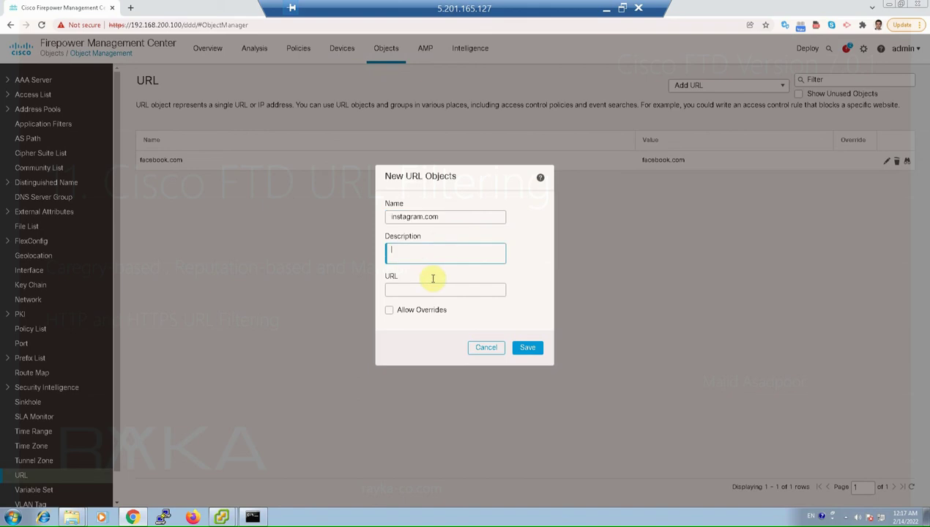
{"action": "key", "text": "ctrl+v"}
{"action": "key", "text": "Tab"}
{"action": "key", "text": "ctrl+v"}
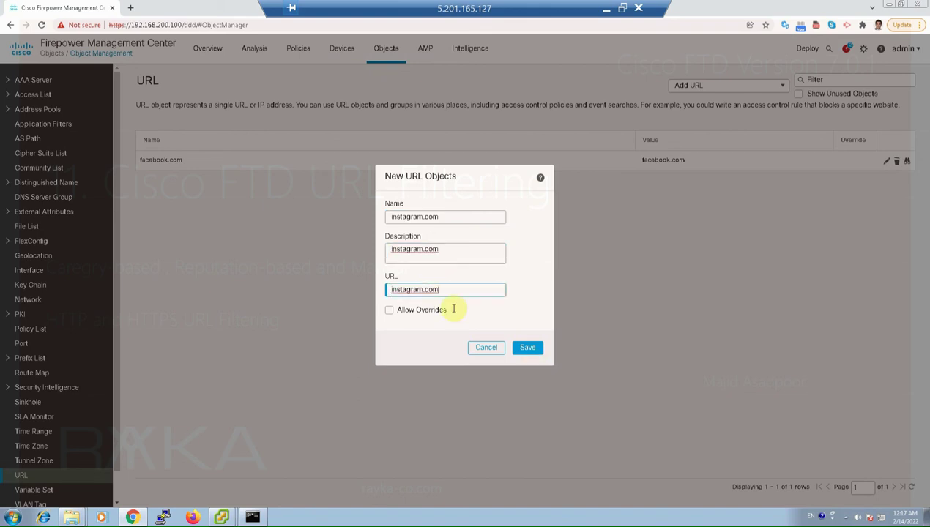
{"action": "left_click", "coordinate": [528, 348]}
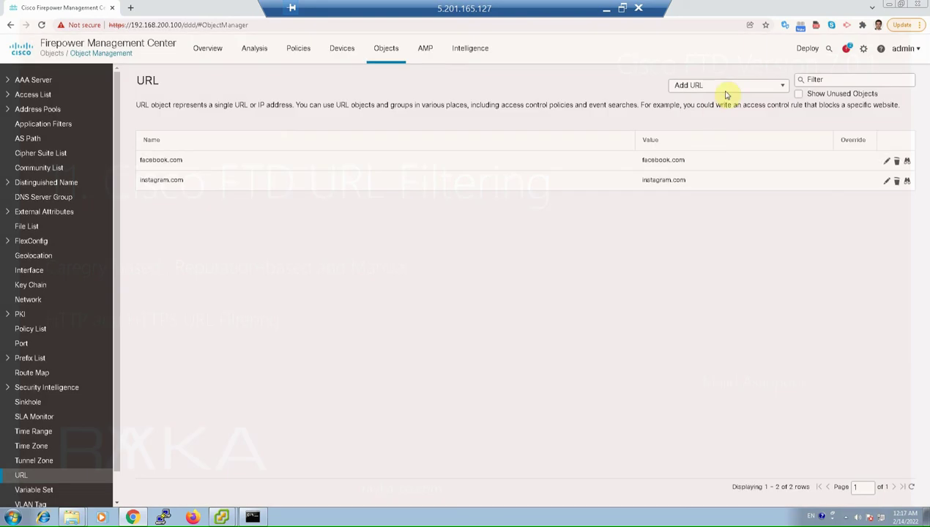
Create a URL group with MY_SOCIAL_NETWORKING_CATEGORY as its name and description, containing facebook.com and instagram.com, and save it.
{"action": "left_click", "coordinate": [741, 87]}
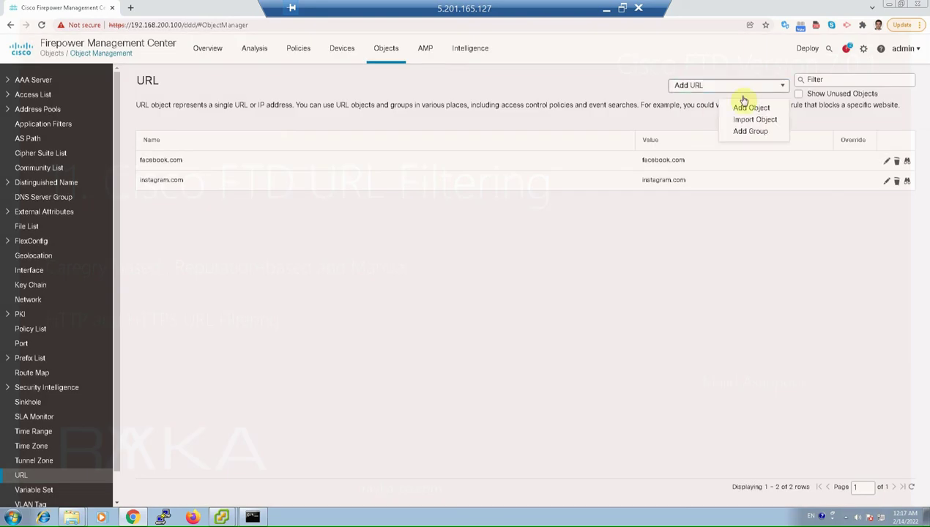
{"action": "left_click", "coordinate": [750, 131]}
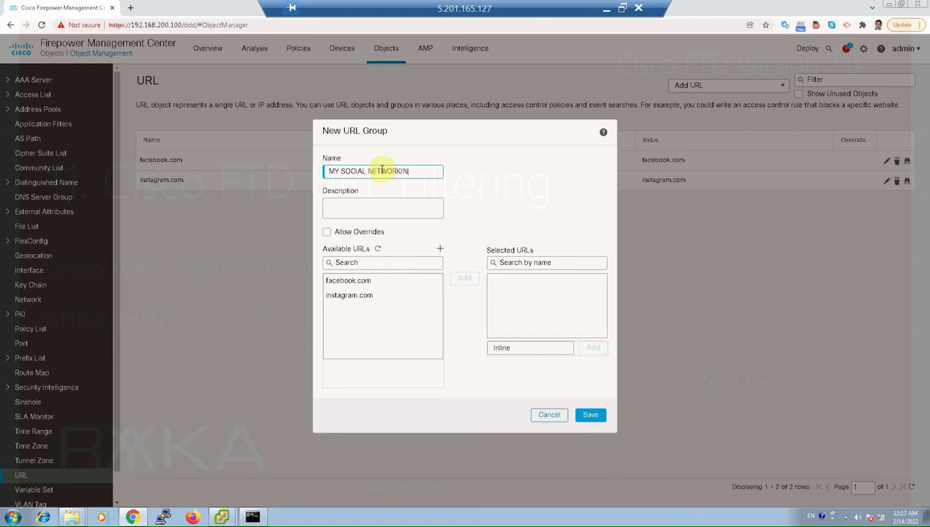
{"action": "left_click", "coordinate": [358, 280]}
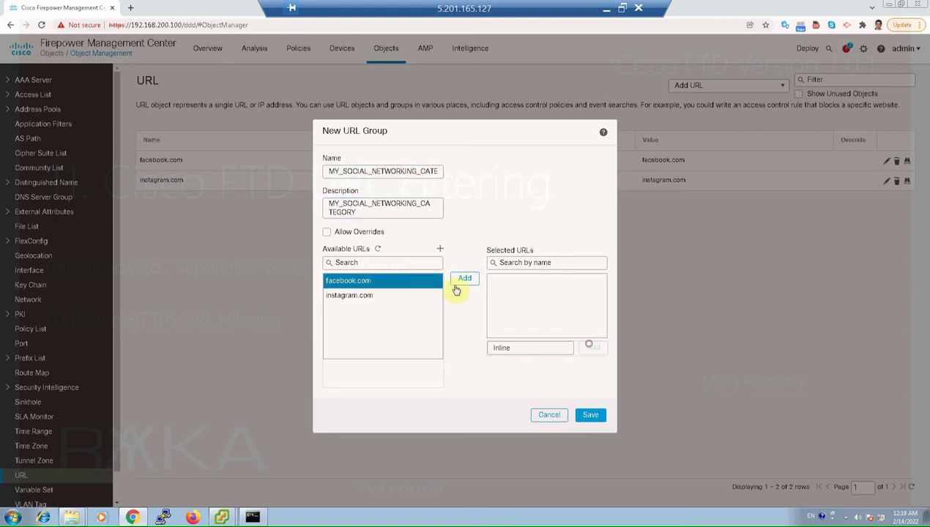
{"action": "left_click", "coordinate": [459, 281]}
{"action": "left_click", "coordinate": [366, 295]}
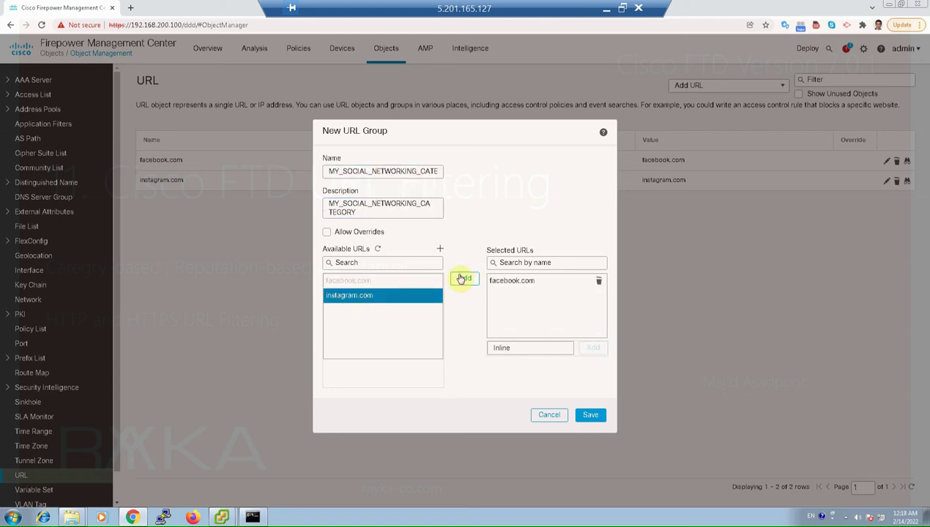
{"action": "left_click", "coordinate": [462, 278]}
{"action": "left_click", "coordinate": [591, 416]}
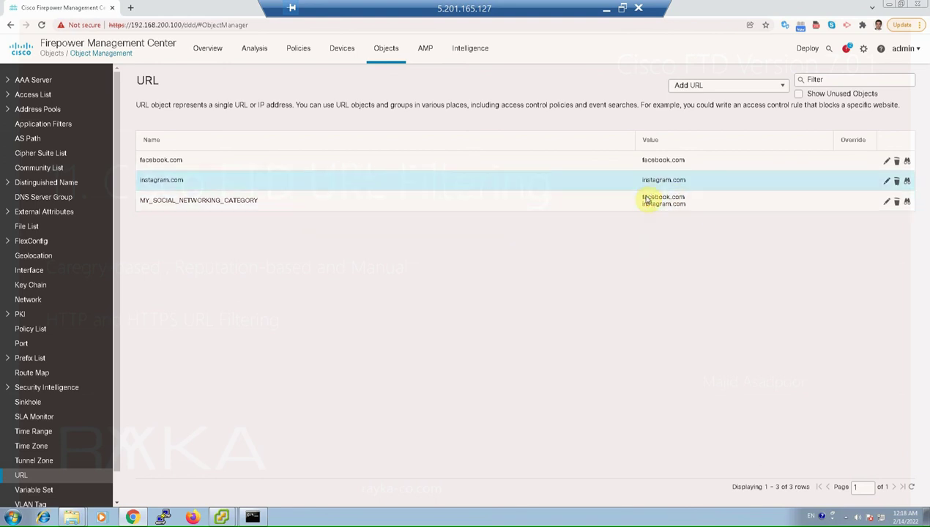
{"action": "mouse_move", "coordinate": [647, 201]}
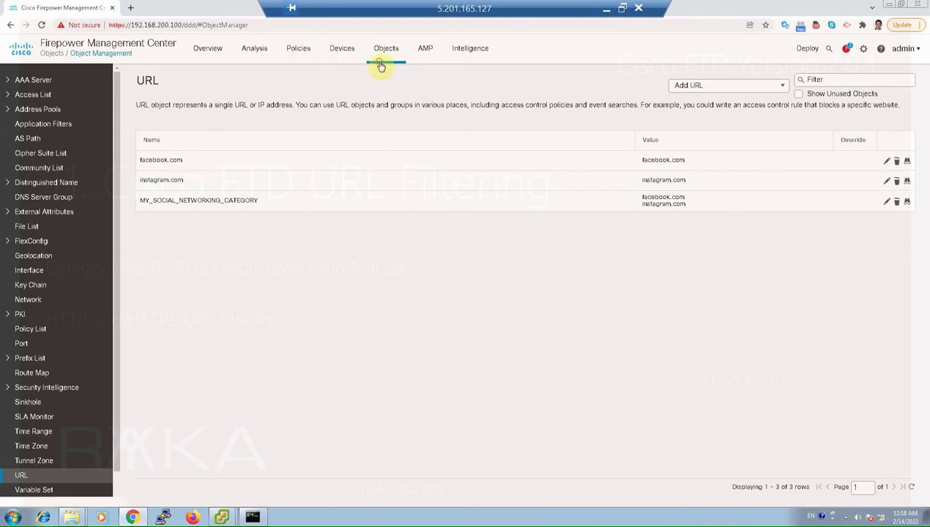
Open the Social Networking rule of ACL Policy1 for editing, rename it MY Social Networking and check its selected applications.
{"action": "mouse_move", "coordinate": [306, 51]}
{"action": "left_click", "coordinate": [317, 91]}
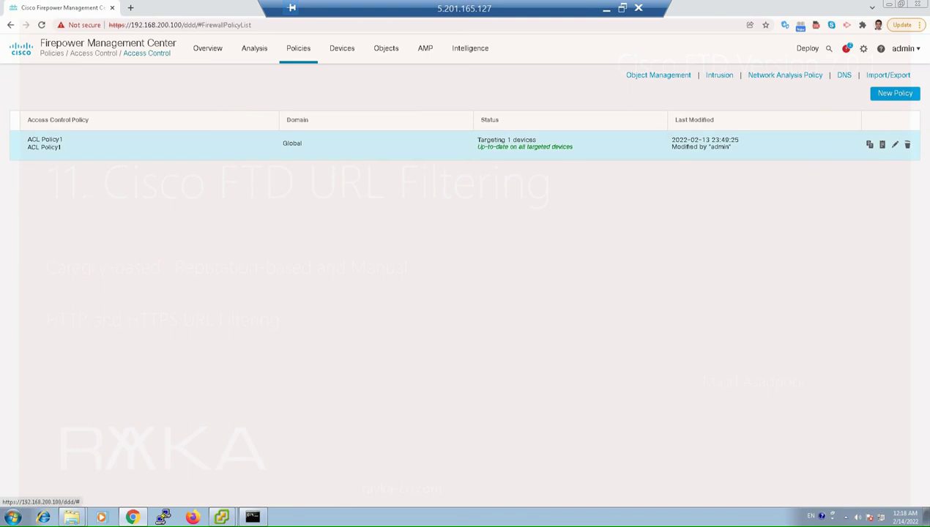
{"action": "left_click", "coordinate": [893, 144]}
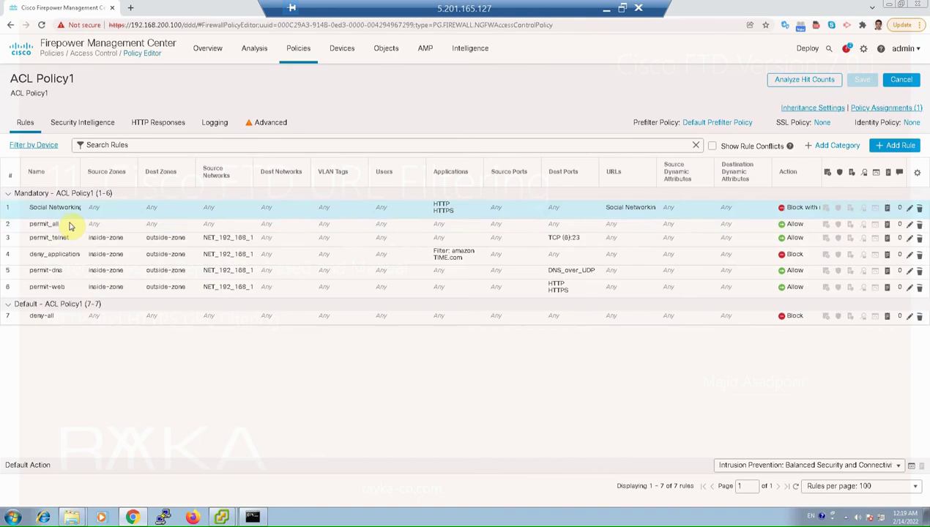
{"action": "left_click", "coordinate": [70, 225]}
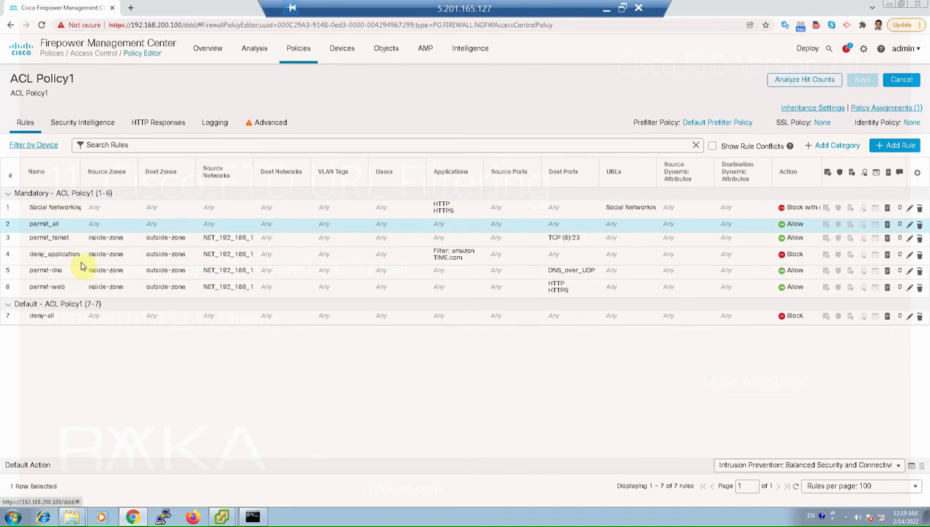
{"action": "double_click", "coordinate": [54, 210]}
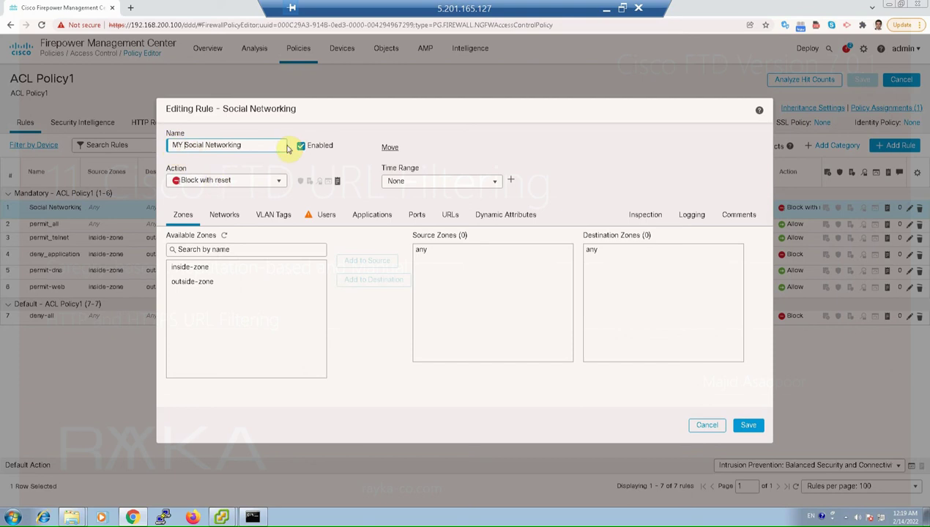
{"action": "left_click", "coordinate": [369, 215]}
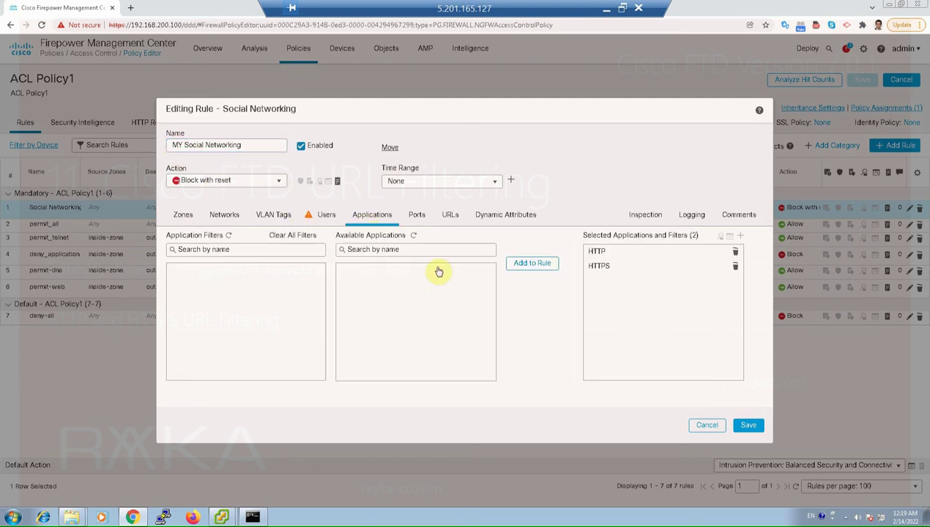
{"action": "left_click", "coordinate": [614, 270]}
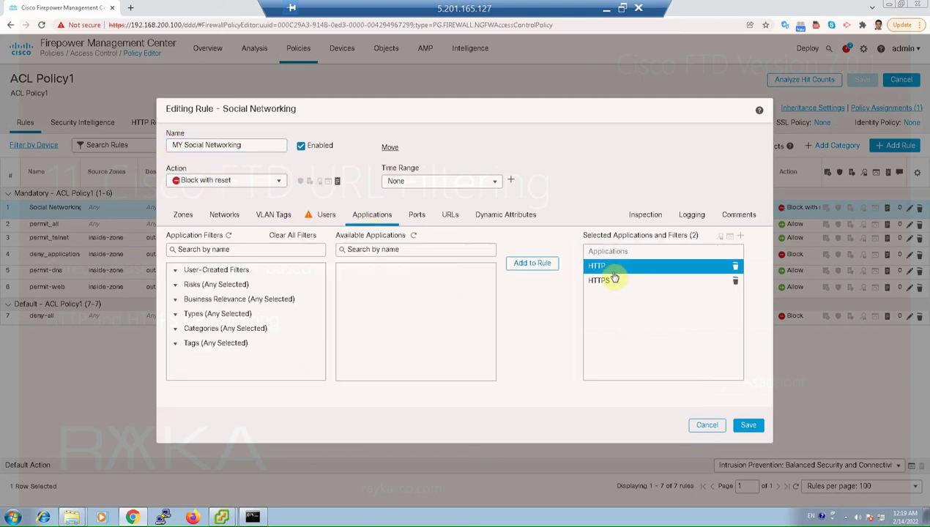
Replace the rule's Social Networking category with the MY_SOCIAL_NETWORKING_CATEGORY URL group, and save the rule and the policy.
{"action": "left_click", "coordinate": [448, 218]}
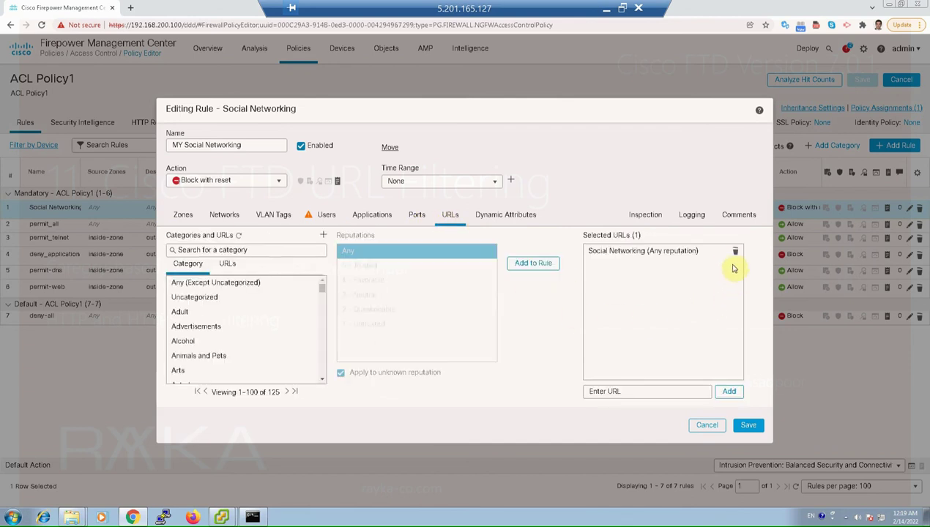
{"action": "left_click", "coordinate": [735, 252]}
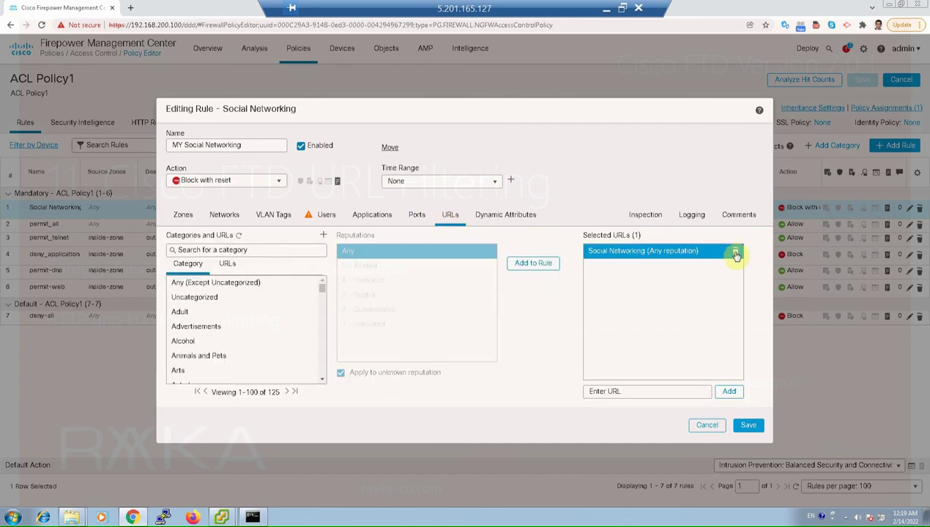
{"action": "left_click", "coordinate": [736, 254]}
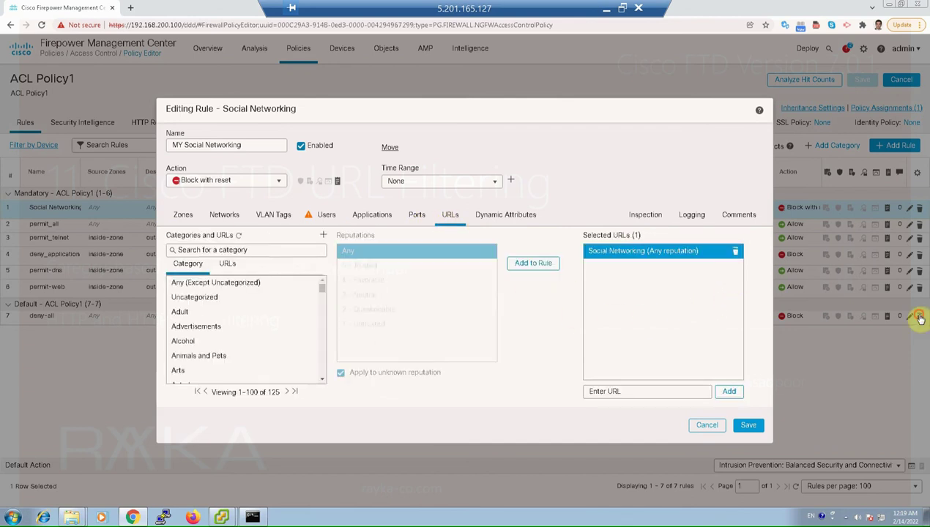
{"action": "left_click", "coordinate": [227, 264]}
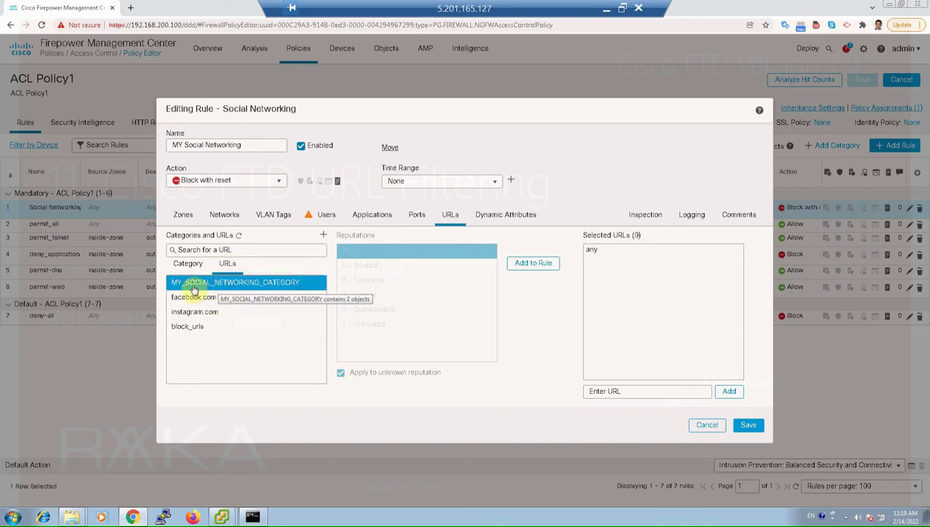
{"action": "left_click", "coordinate": [218, 286]}
{"action": "left_click", "coordinate": [535, 271]}
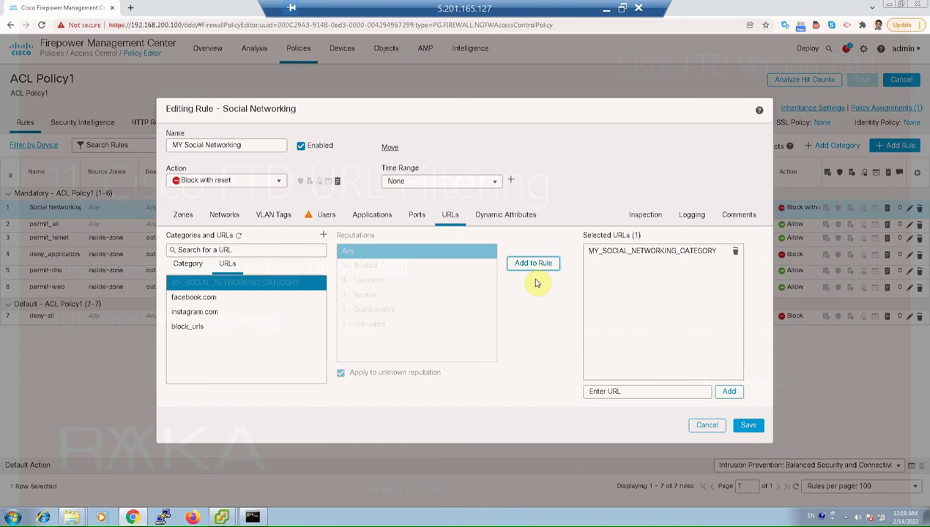
{"action": "left_click", "coordinate": [690, 215]}
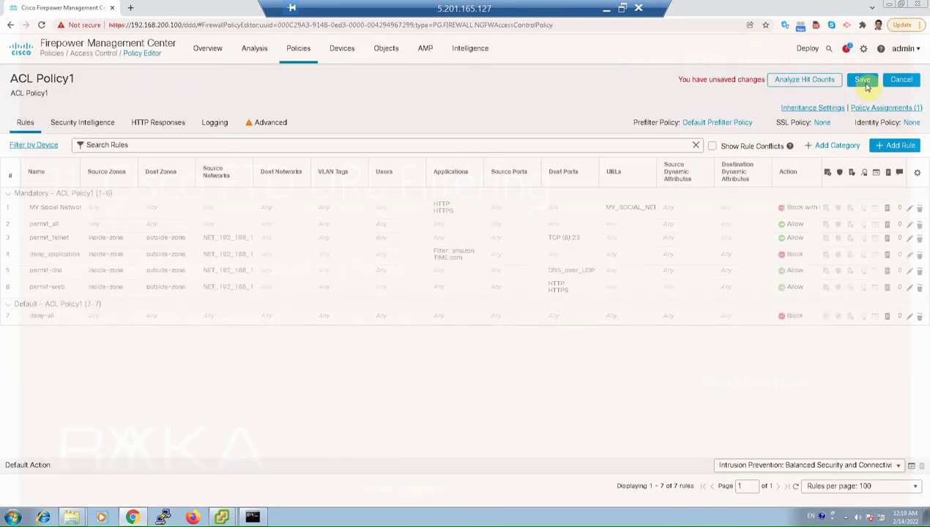
{"action": "left_click", "coordinate": [862, 81]}
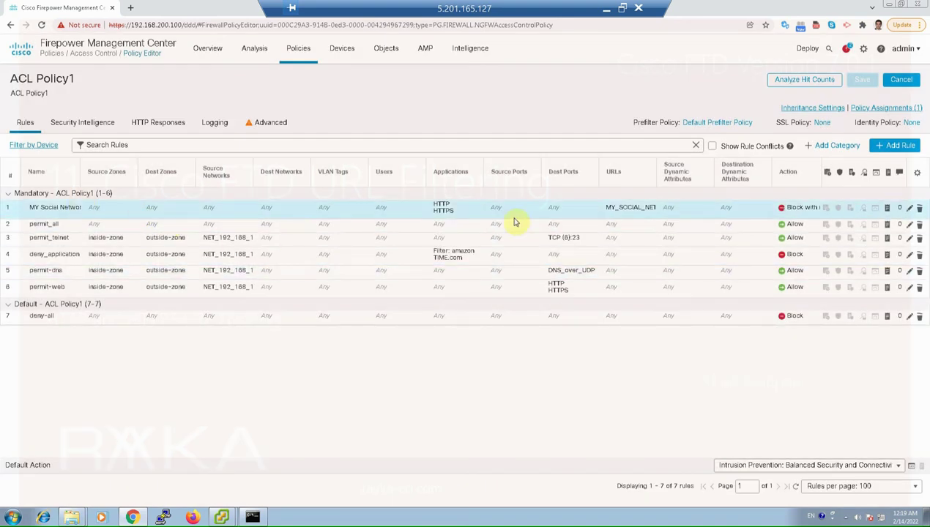
Deploy the pending policy changes to the FTD device 192.168.200.101.
{"action": "left_click", "coordinate": [805, 50]}
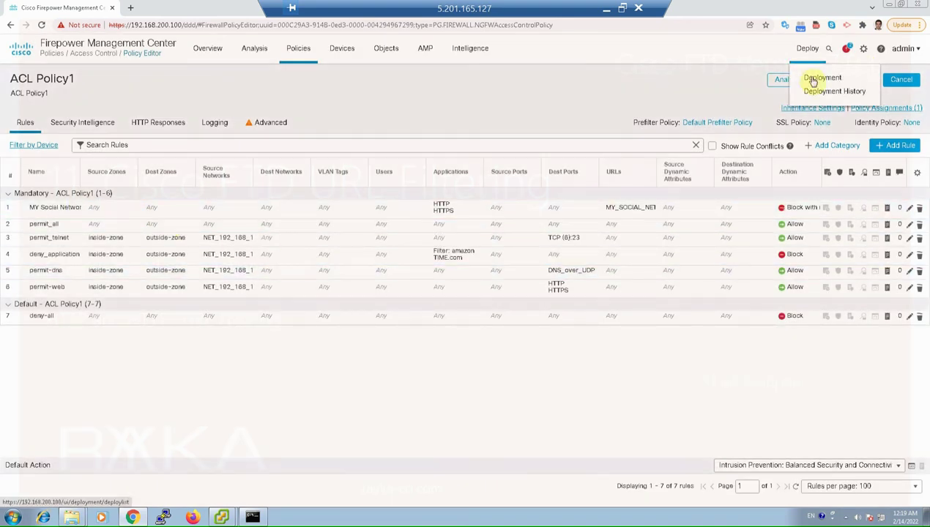
{"action": "left_click", "coordinate": [814, 76]}
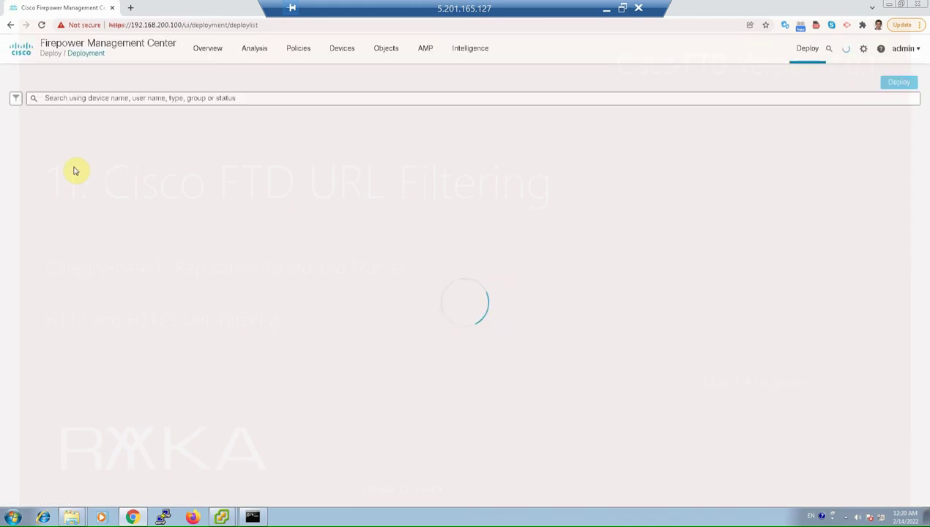
{"action": "left_click", "coordinate": [35, 133]}
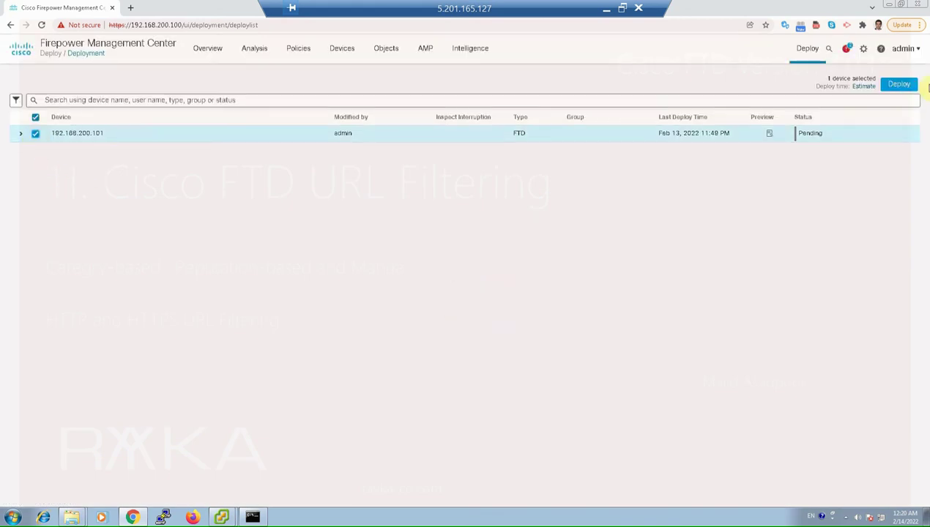
{"action": "left_click", "coordinate": [899, 85]}
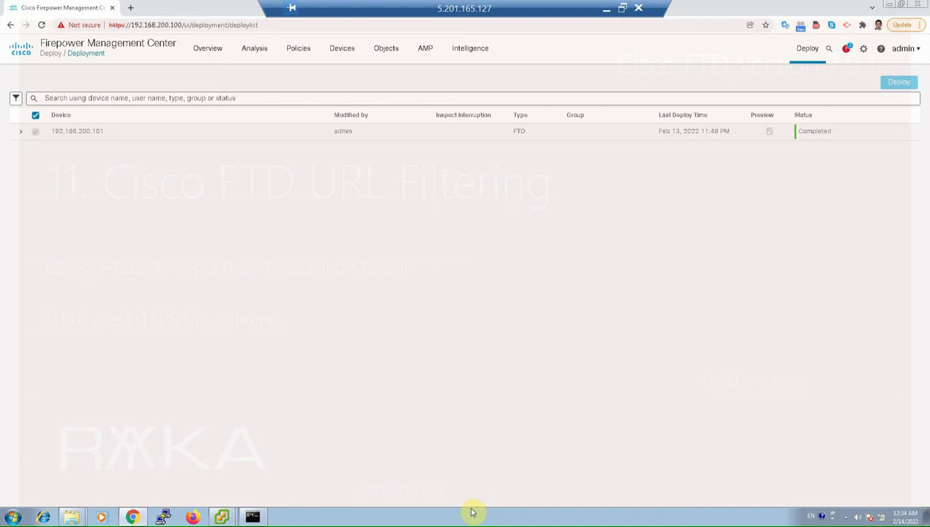
{"action": "left_click", "coordinate": [256, 49]}
{"action": "left_click", "coordinate": [271, 133]}
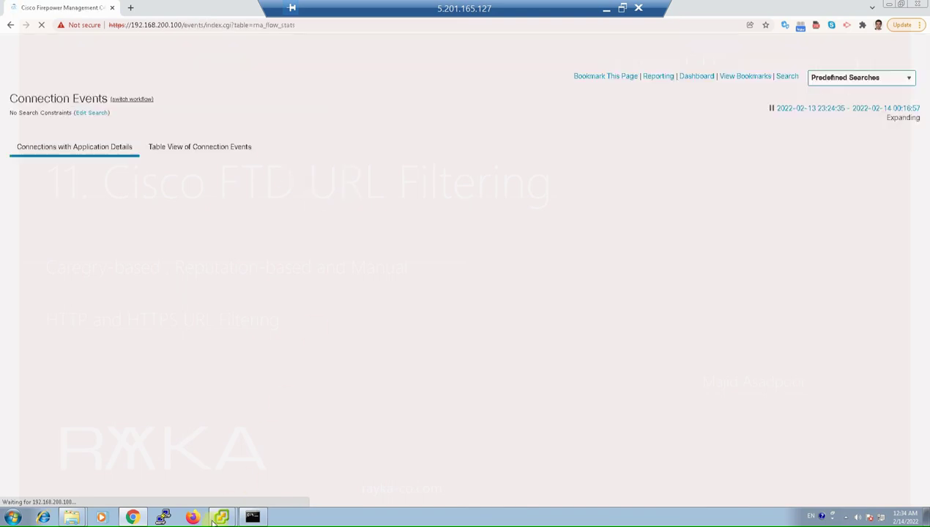
{"action": "mouse_move", "coordinate": [221, 519]}
{"action": "left_click", "coordinate": [220, 494]}
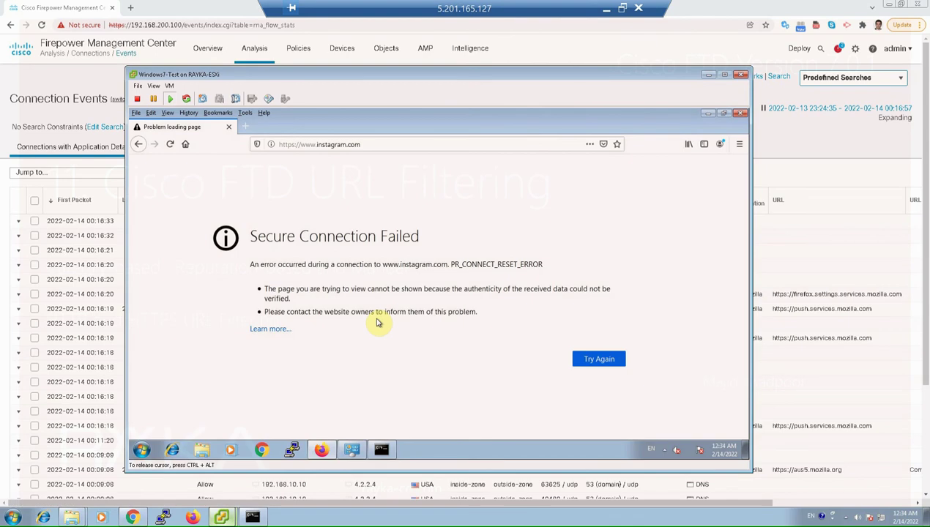
{"action": "key", "text": "F5"}
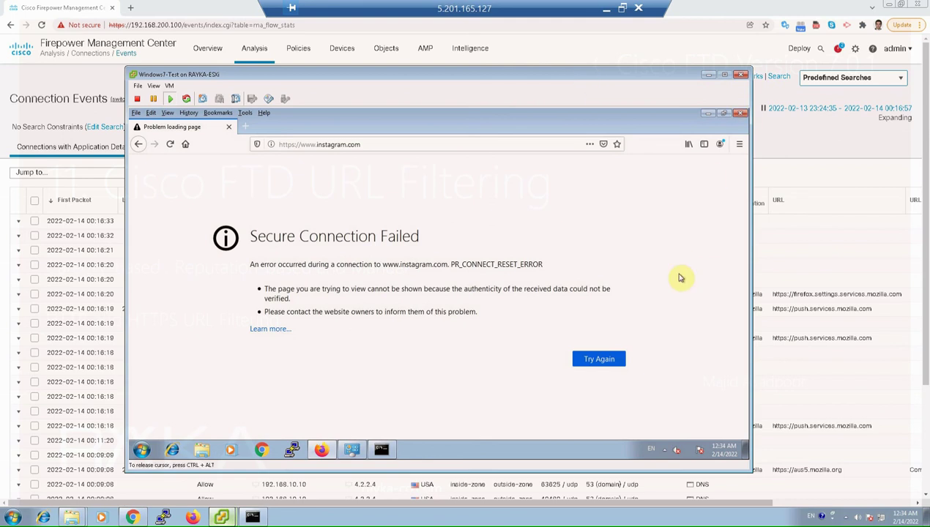
{"action": "left_click", "coordinate": [609, 363]}
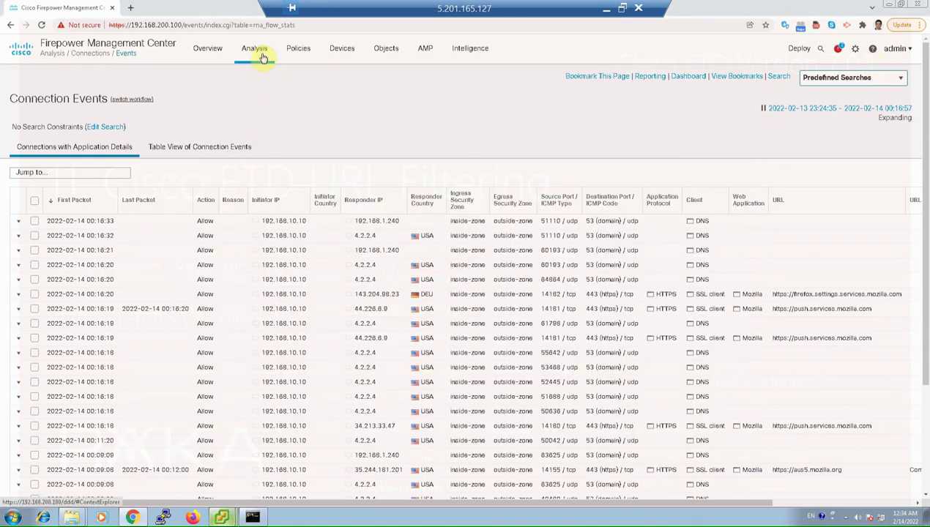
Refresh the connection events in Firepower Management Center and examine which access control rule matched the newest blocked Instagram event in the table view.
{"action": "left_click", "coordinate": [327, 69]}
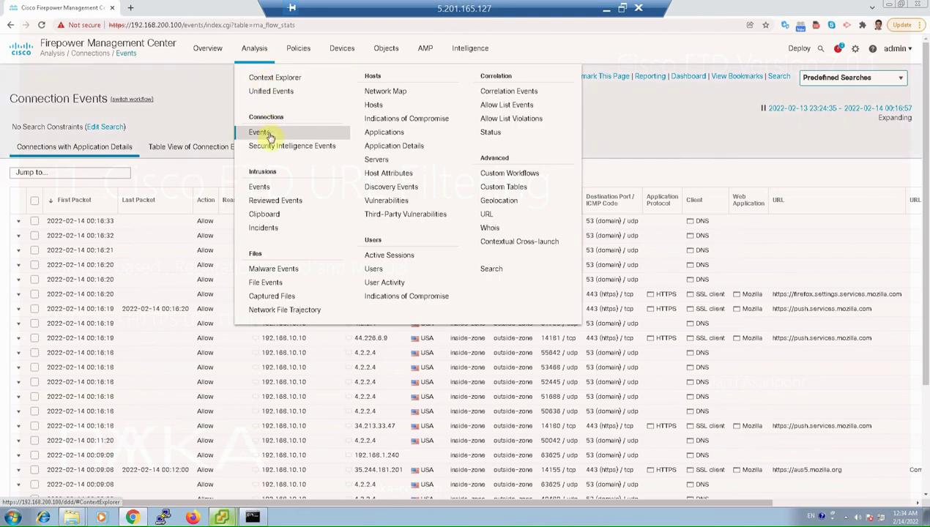
{"action": "left_click", "coordinate": [337, 171]}
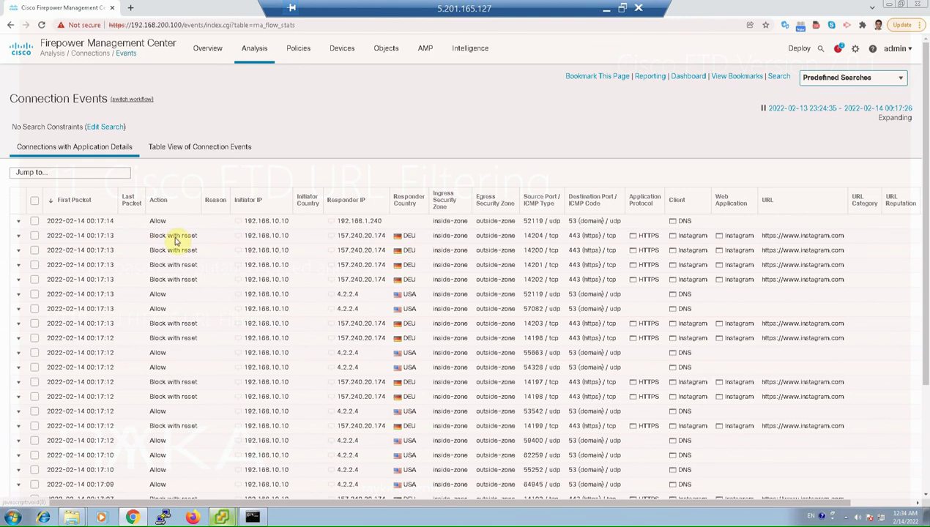
{"action": "left_click", "coordinate": [34, 235]}
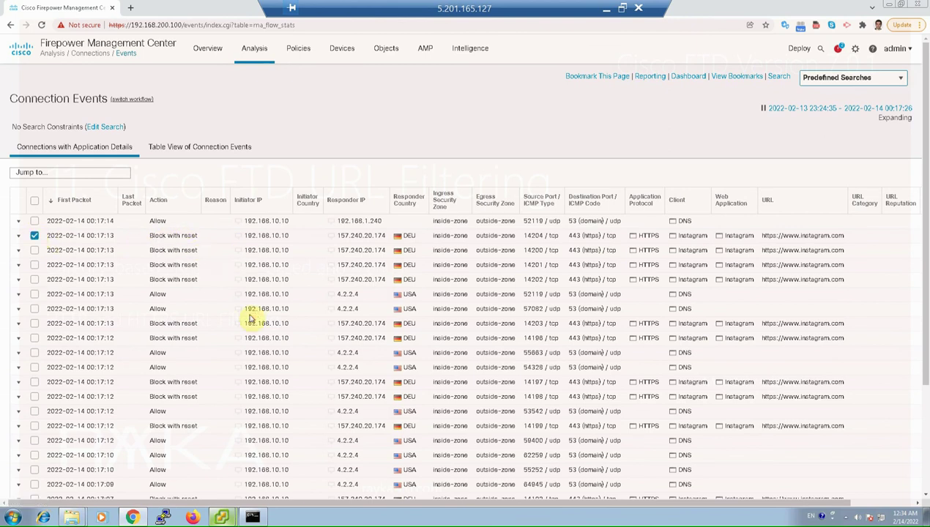
{"action": "scroll", "coordinate": [251, 315], "scroll_direction": "down", "scroll_amount": 2}
{"action": "left_click", "coordinate": [40, 468]}
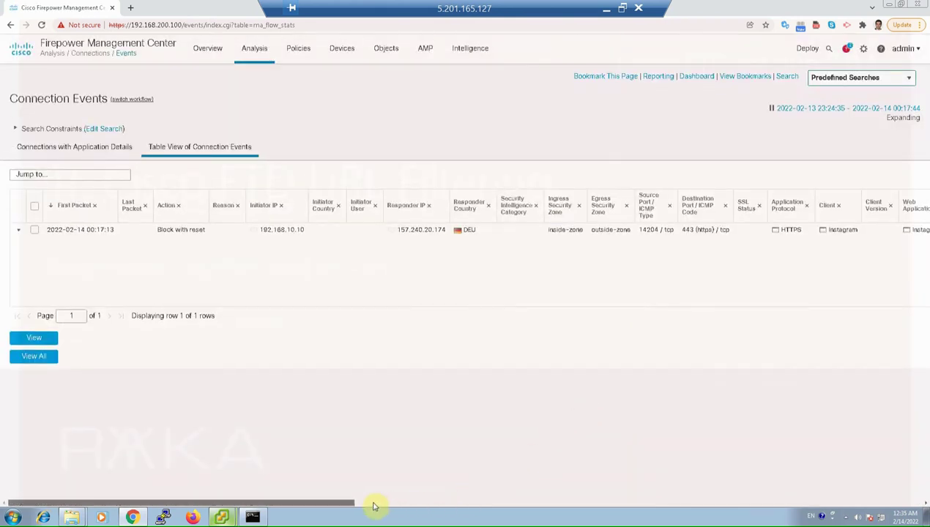
{"action": "left_click_drag", "start_coordinate": [351, 503], "coordinate": [633, 502]}
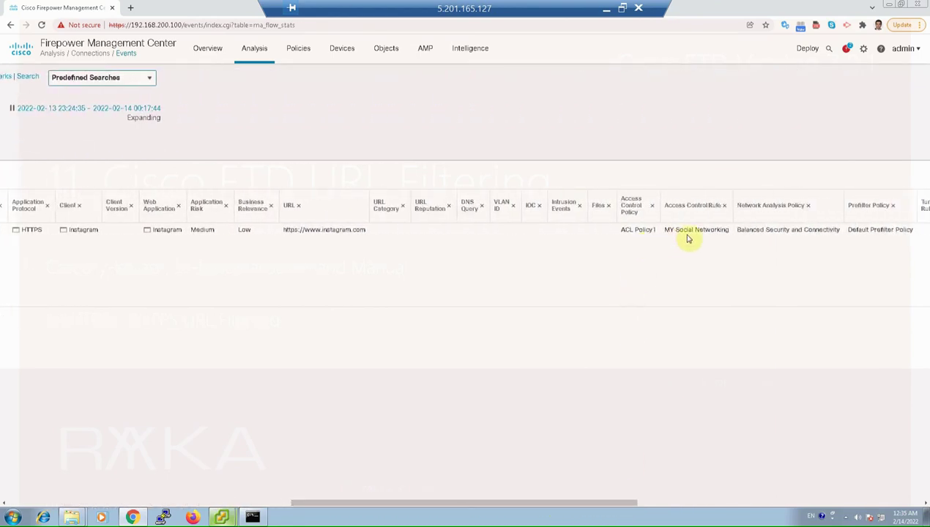